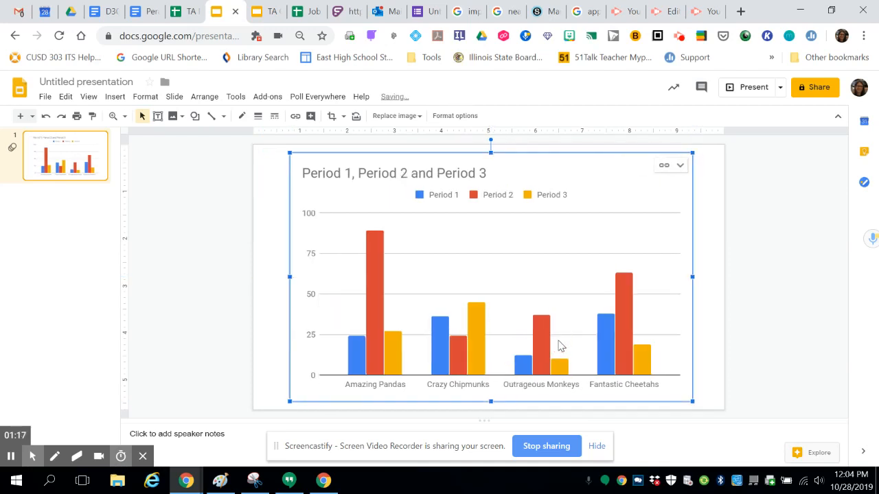
Step: Shrink the column chart and move it toward the lower-left area of the slide
left_click_drag(289, 401, 422, 313)
left_click_drag(520, 255, 377, 329)
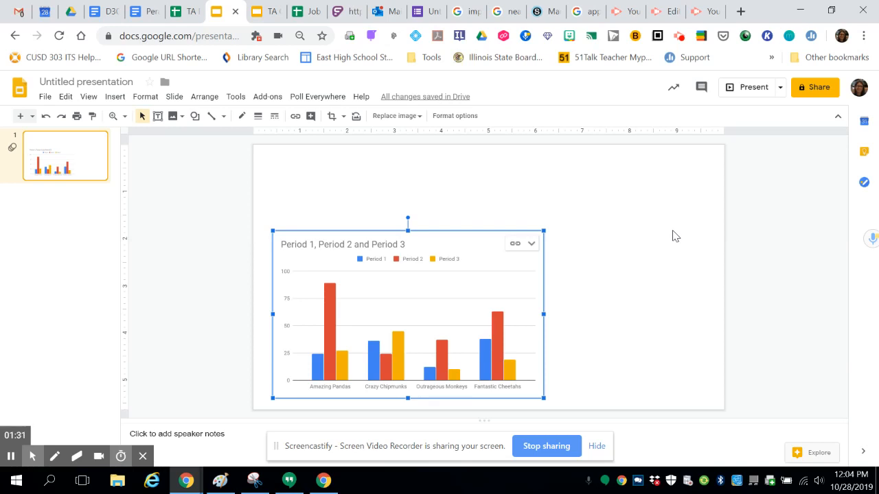
Step: Delete the column chart from the slide and insert a pie chart in its place
key("Delete")
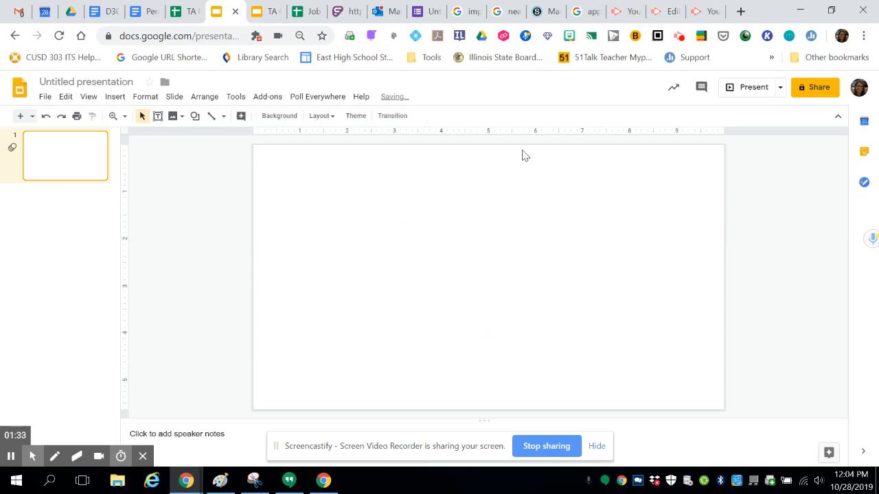
left_click(114, 96)
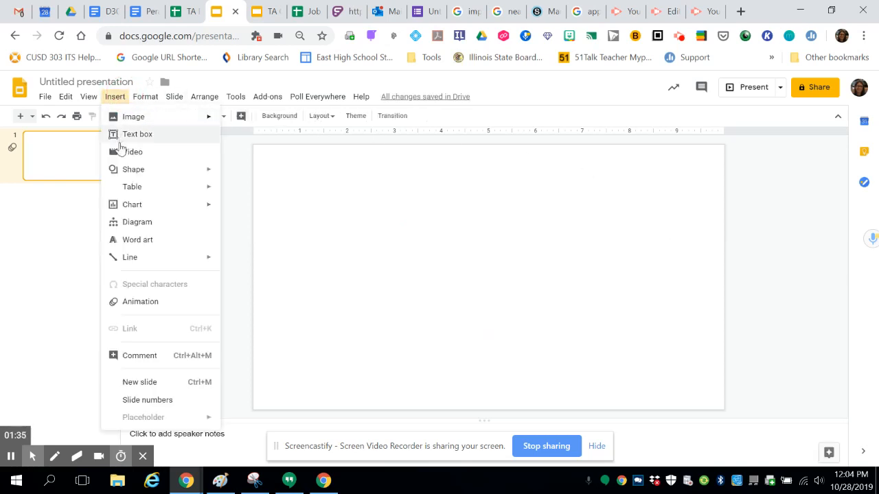
mouse_move(145, 212)
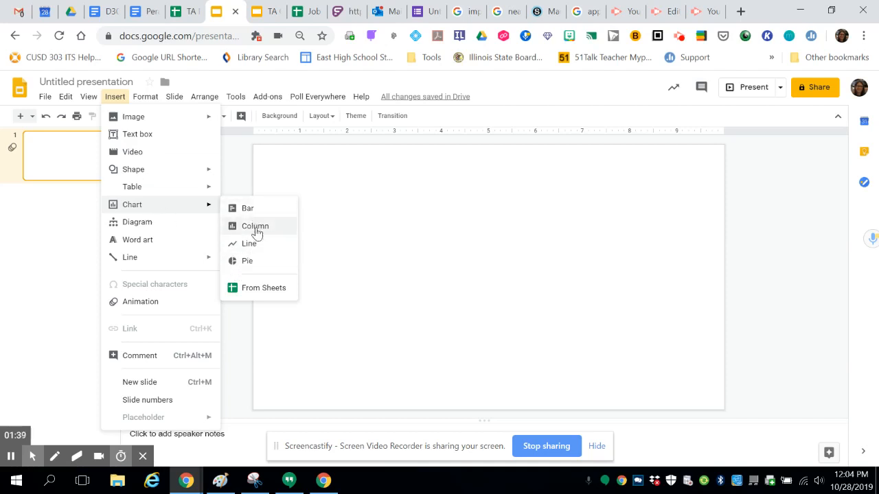
left_click(260, 269)
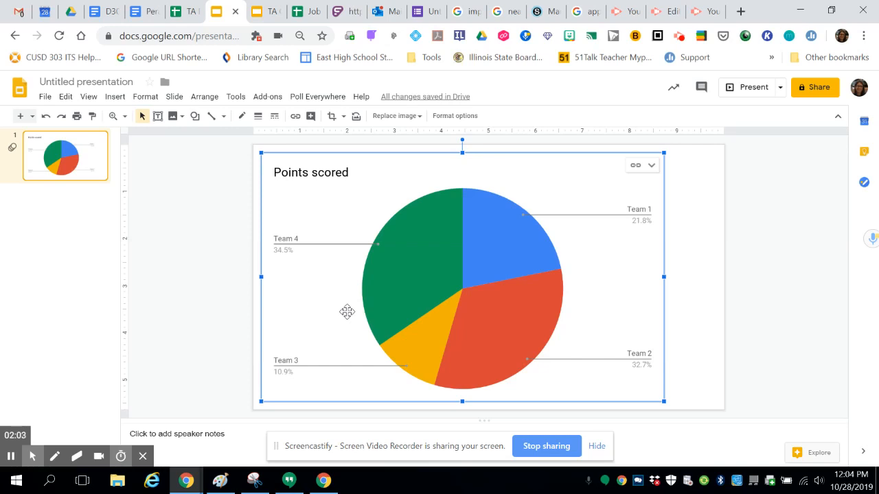
Step: Open the linked pie chart's source spreadsheet and change the chart title to "Favorite Pizza Toppings"
left_click(637, 168)
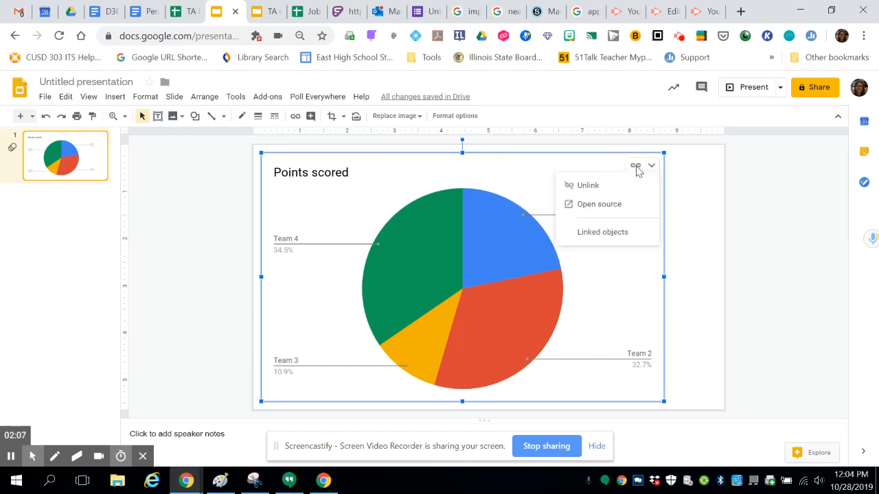
left_click(599, 205)
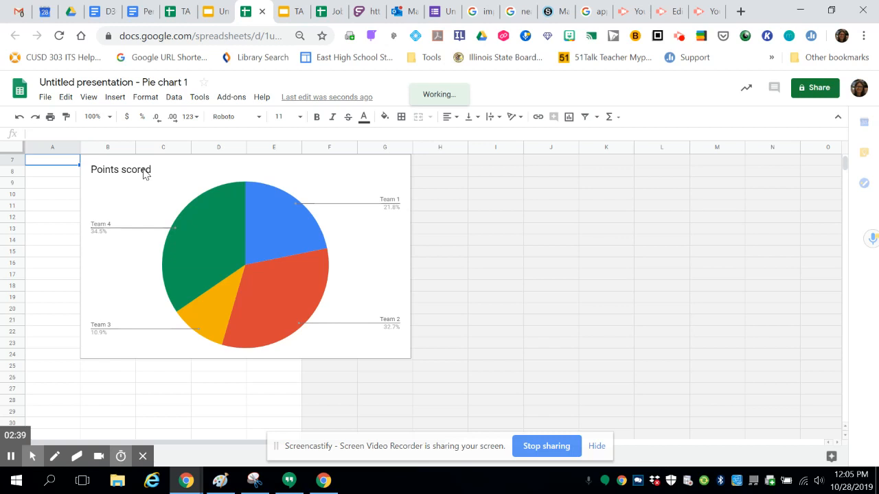
left_click(150, 181)
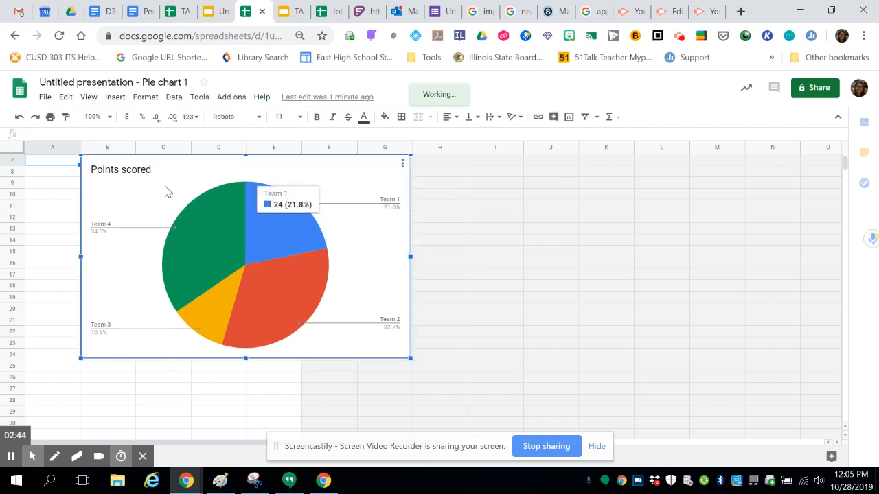
left_click(120, 173)
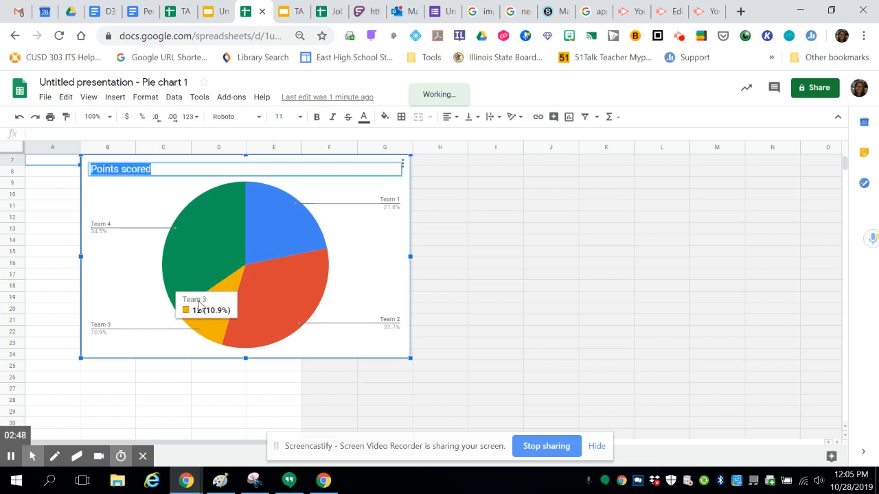
type("Pizza Toppings")
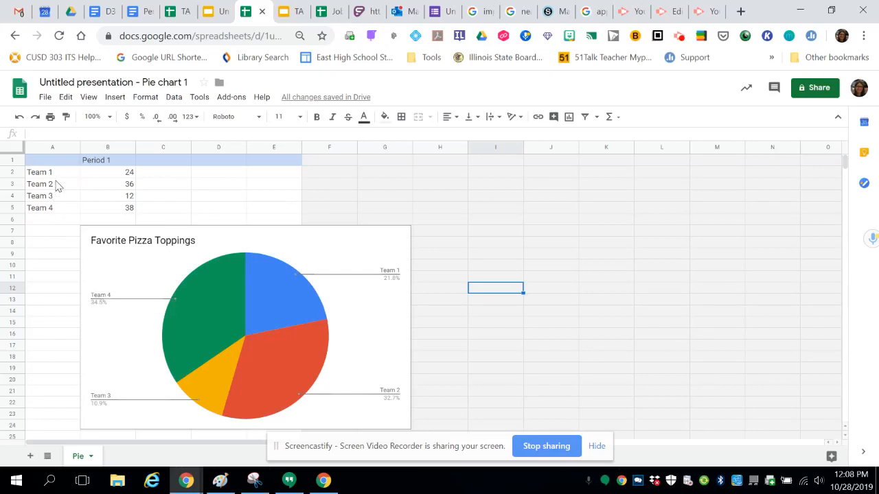
Step: Replace the Team 1 label in cell A2 with "Cheese"
double_click(61, 172)
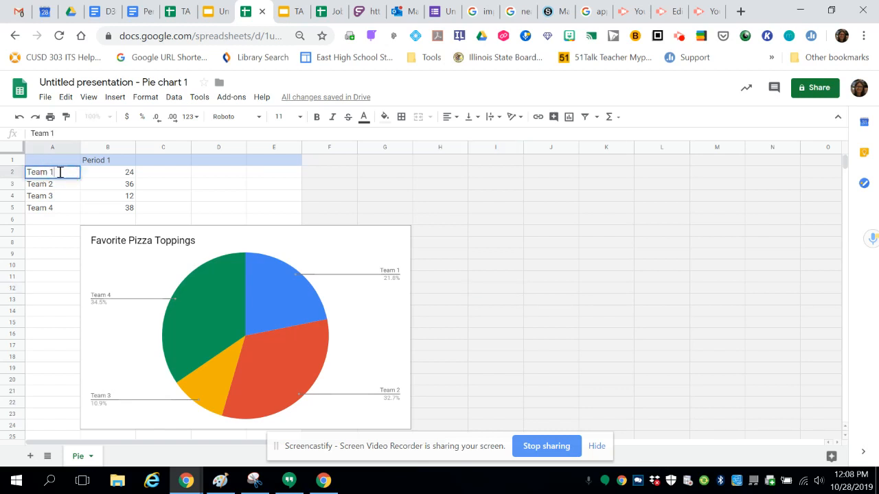
key("BackSpace")
key("BackSpace")
key("BackSpace")
key("BackSpace")
type("Chees")
key("Tab")
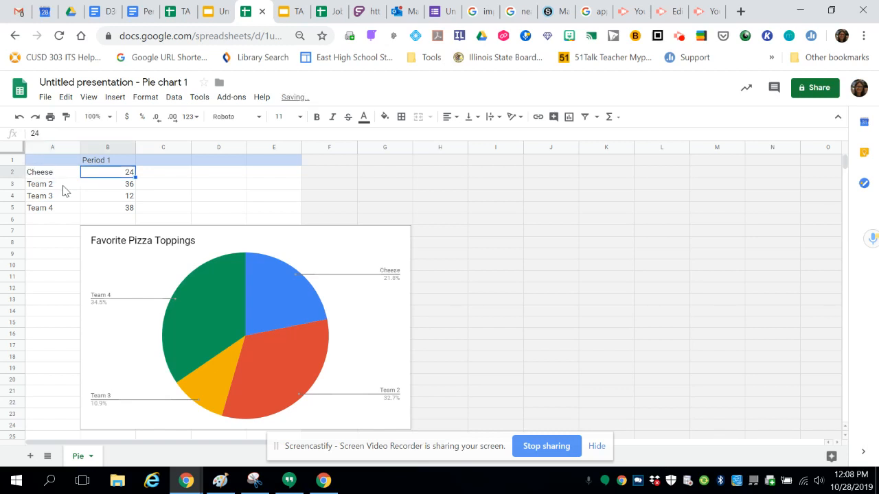
Step: Replace the Team 2 label in A3 with "Pepperoni" and the Team 3 label in A4 with "Sausage"
left_click(64, 191)
double_click(64, 185)
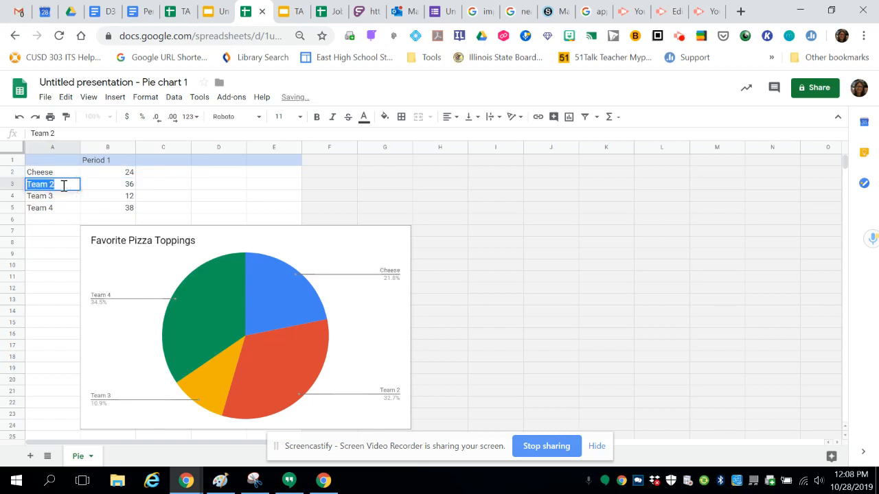
type("Pepperoni")
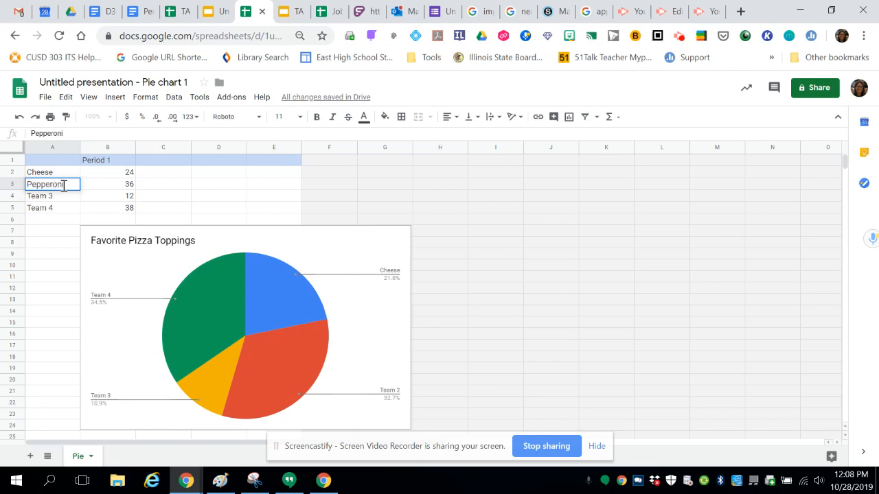
left_click(64, 196)
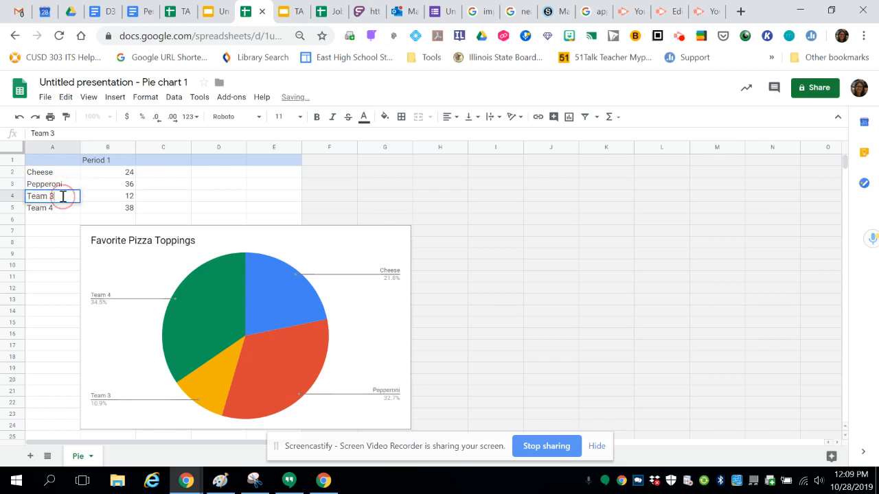
double_click(65, 195)
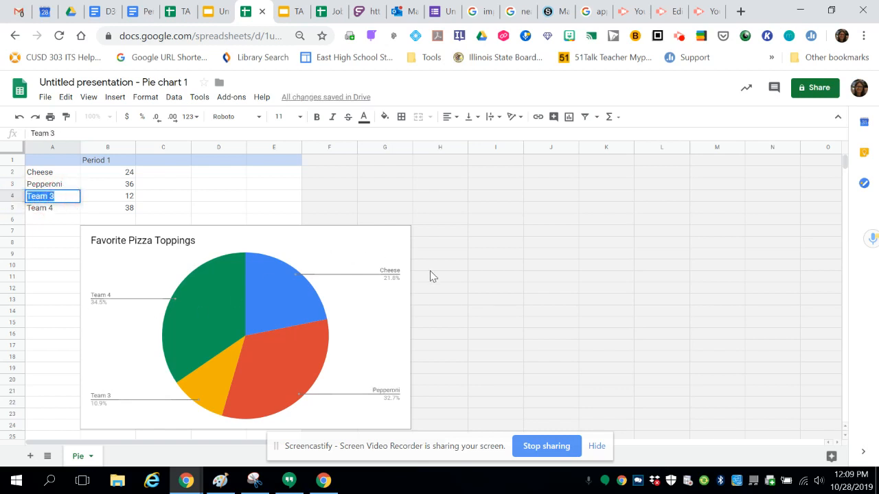
type("Sausage")
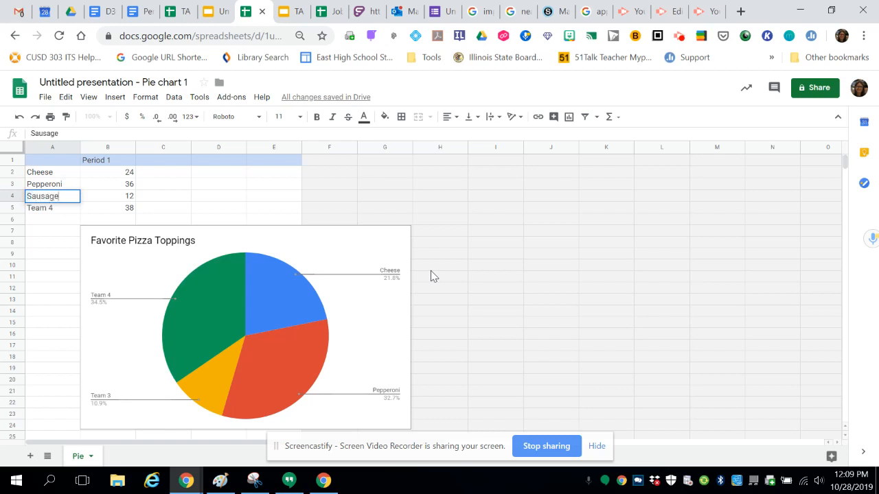
Step: Replace the Team 4 label in A5 with "Veggie" and add the label "Other" in A6
left_click(69, 208)
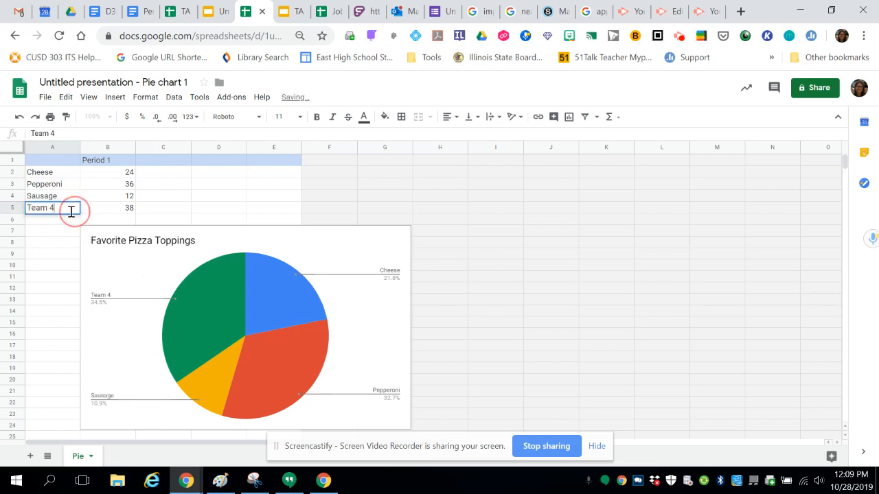
left_click_drag(69, 208, 5, 210)
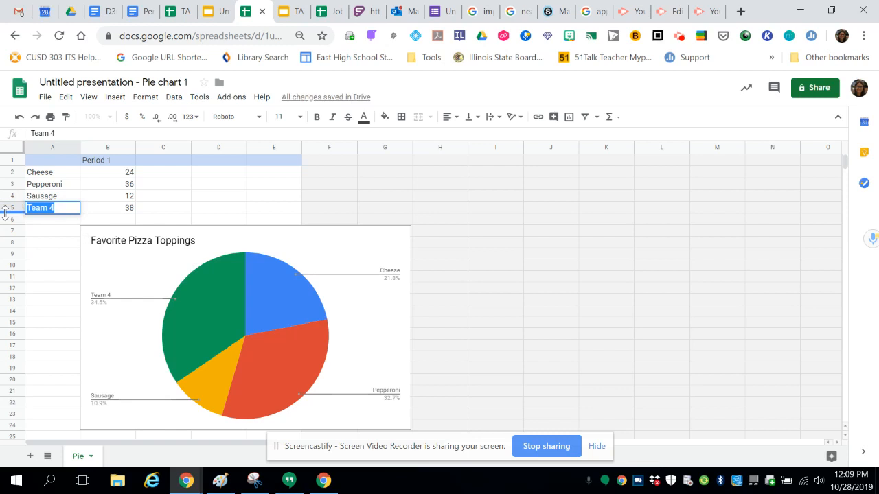
type("Veggie")
key("Tab")
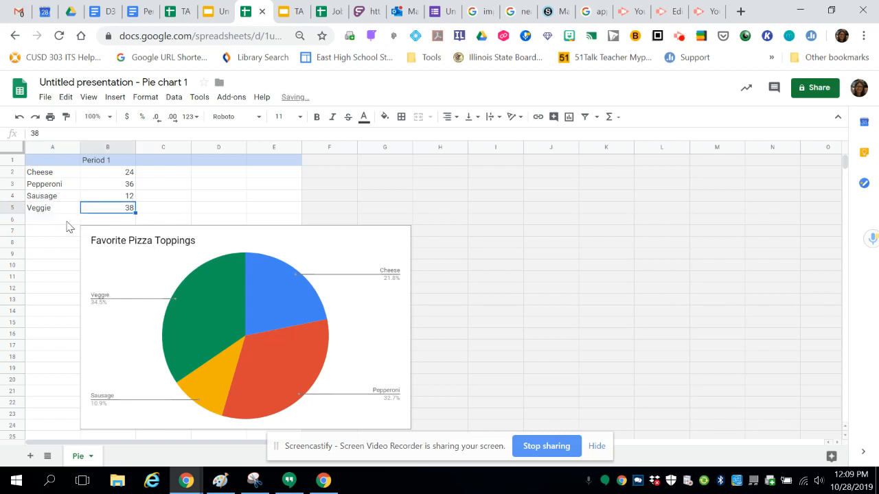
left_click(67, 220)
type("Other")
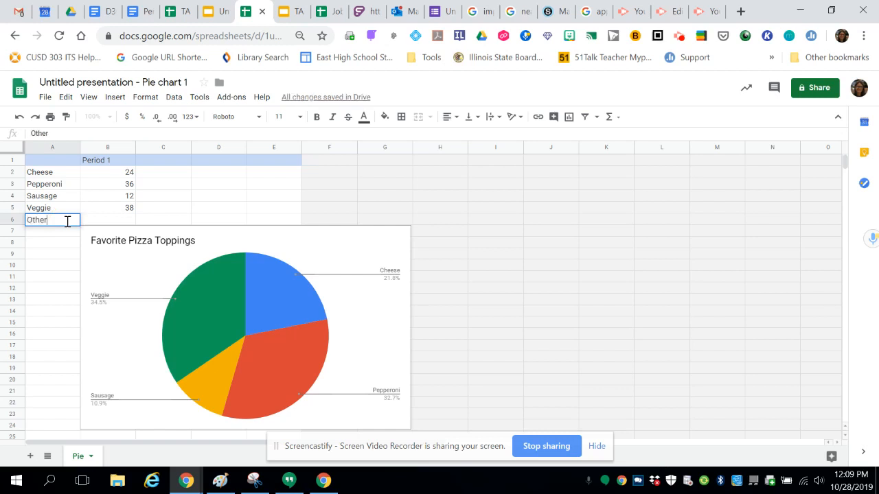
left_click(27, 279)
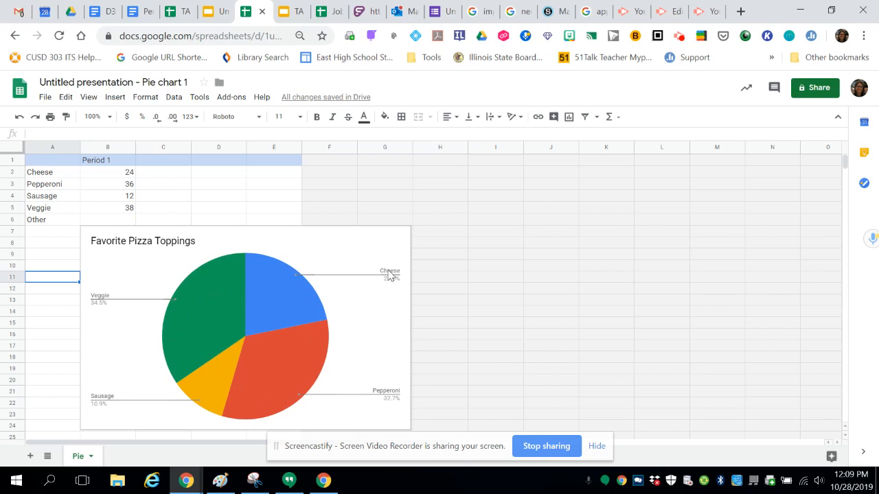
Step: Set the Period 1 values to 9 for Cheese and 7 for Pepperoni
left_click(128, 173)
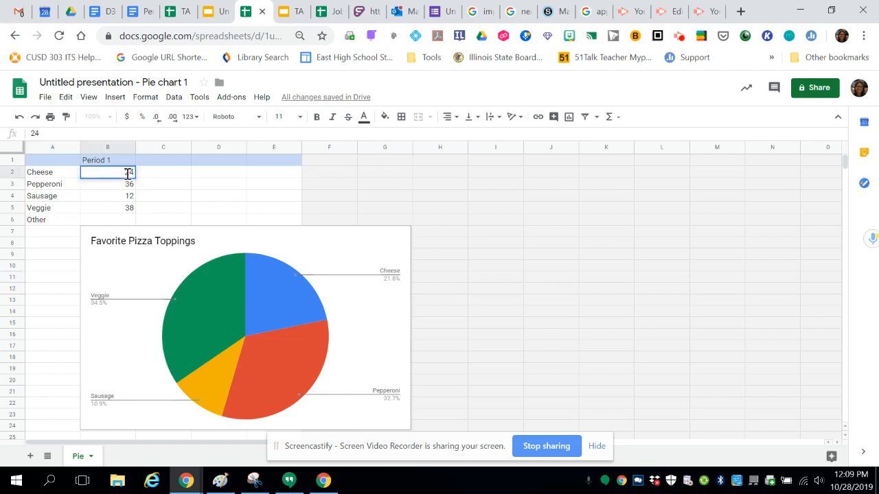
key("Delete")
type("9")
key("Return")
double_click(130, 184)
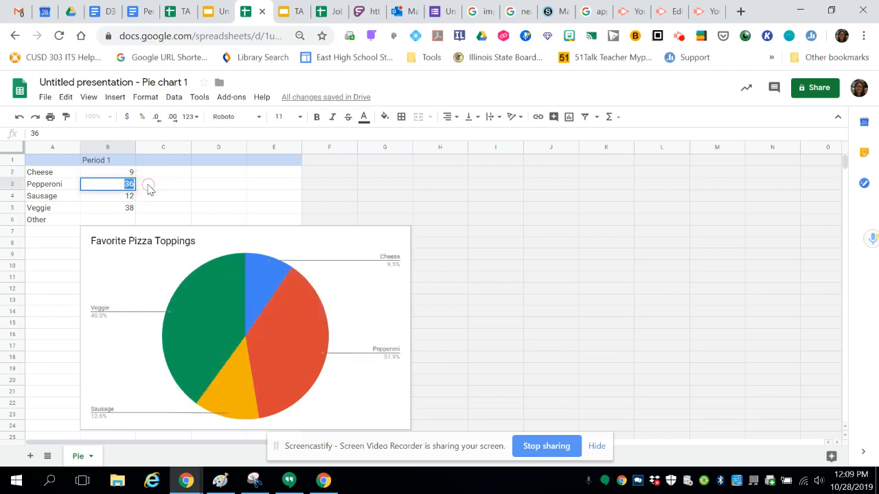
type("7")
key("Return")
Step: Set the Period 1 values to 8 for Sausage, 2 for Veggie and 3 for Other
double_click(124, 195)
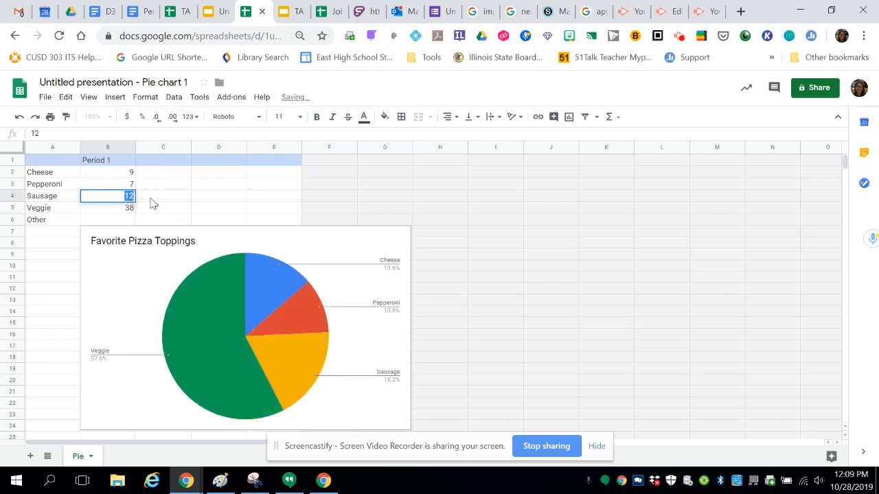
type("8")
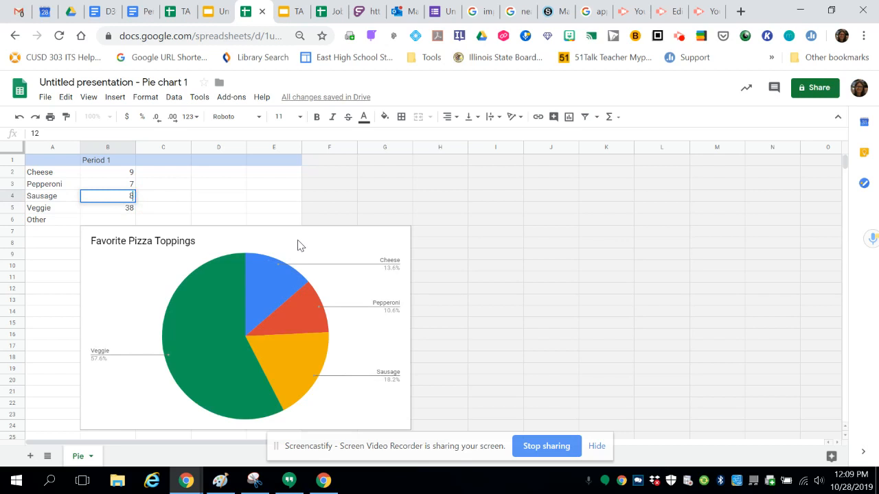
key("Return")
double_click(134, 206)
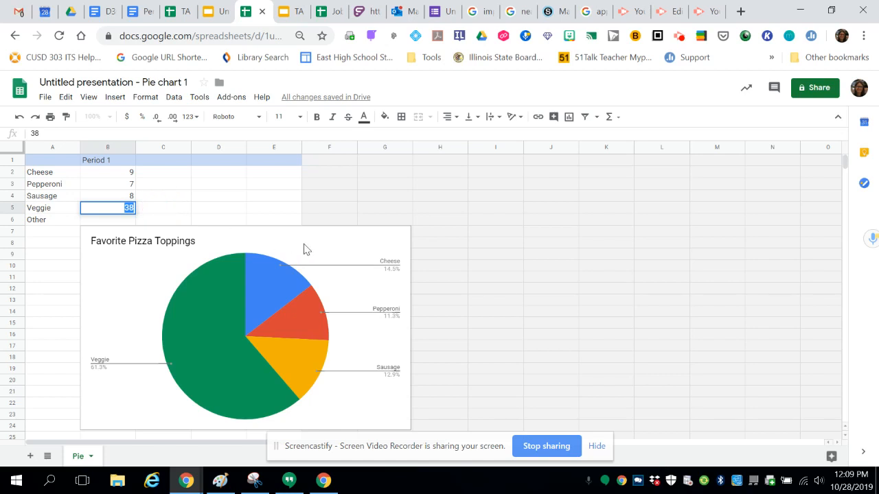
type("2")
left_click(118, 220)
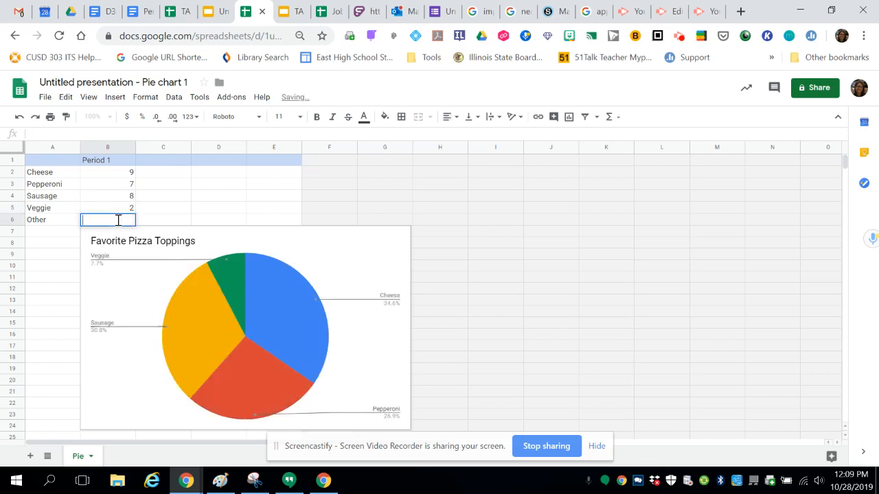
type("3")
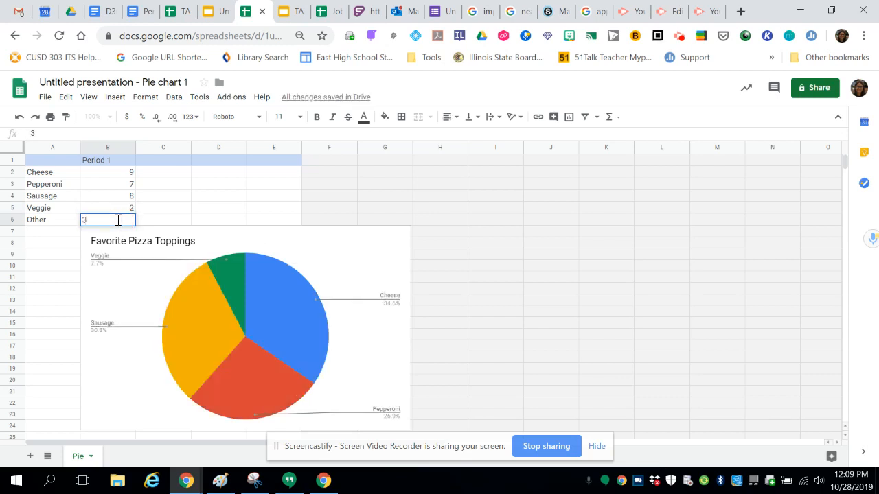
left_click(49, 292)
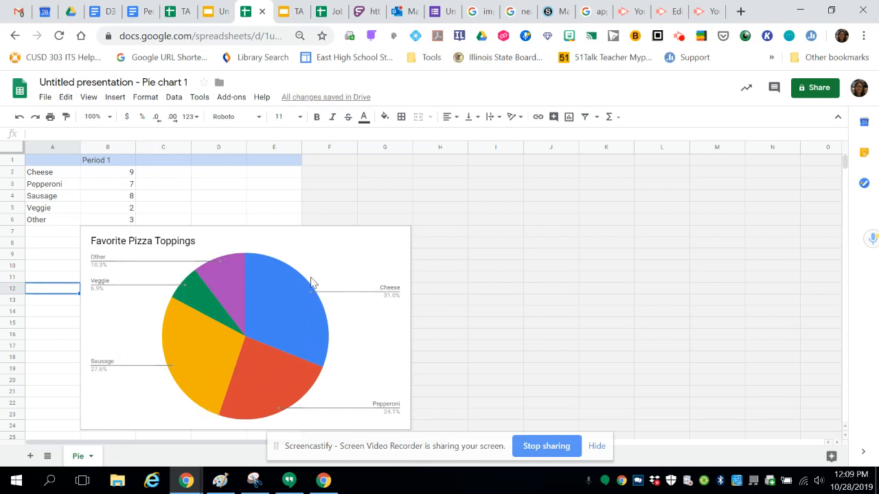
Step: Open the pie chart's style settings for editing and set the chart's background color to cyan
left_click(246, 357)
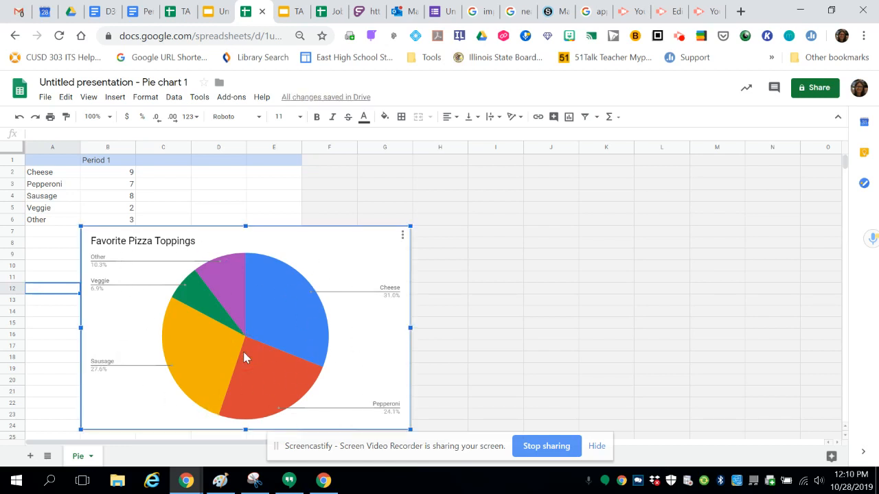
left_click(245, 357)
double_click(246, 357)
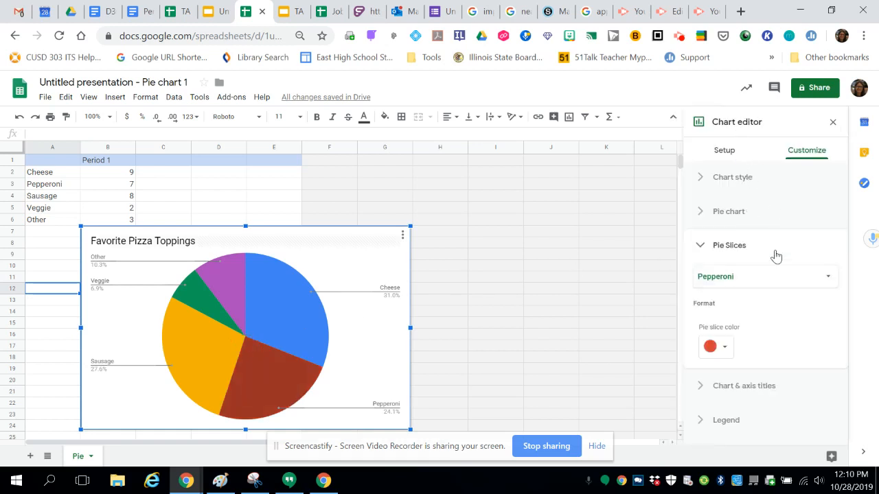
left_click(745, 187)
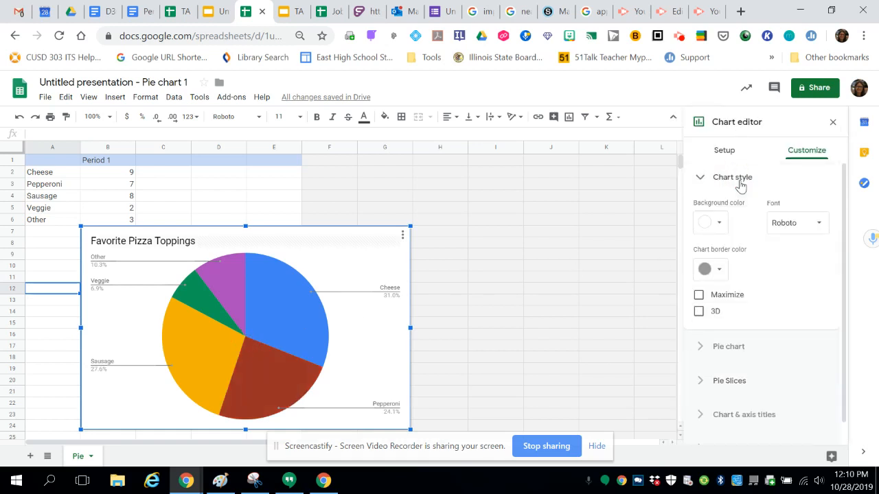
left_click(719, 224)
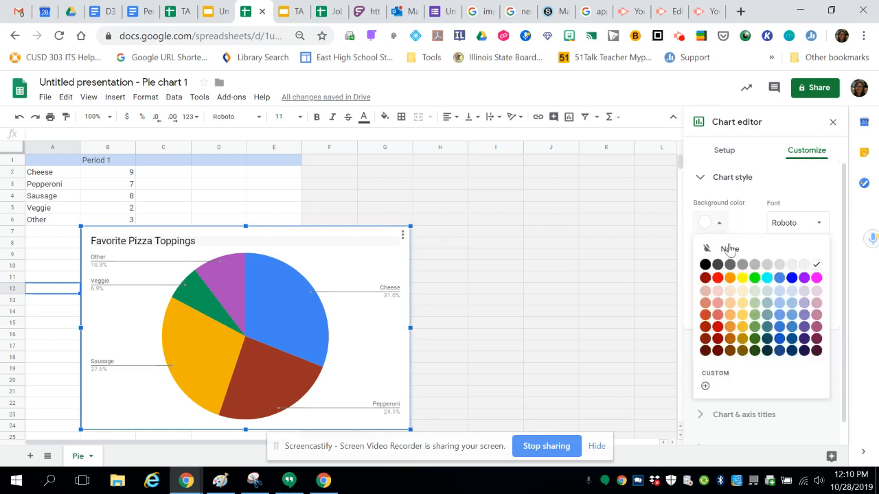
left_click(767, 279)
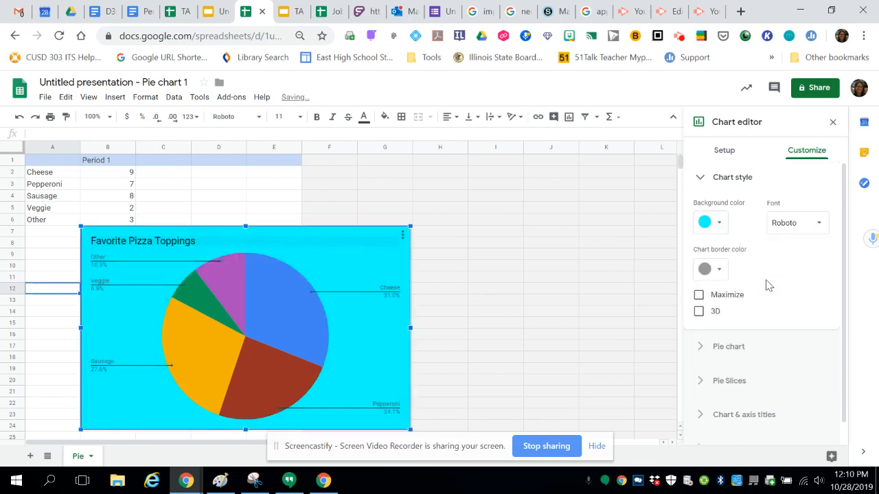
Step: Set the chart border color to black and make the pie chart 3D, leaving Maximize off
left_click(720, 270)
left_click(705, 312)
left_click(698, 311)
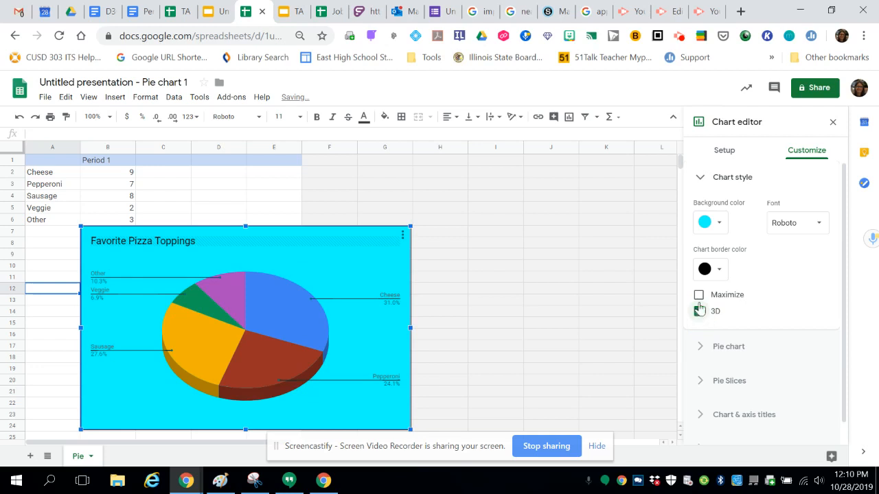
left_click(698, 295)
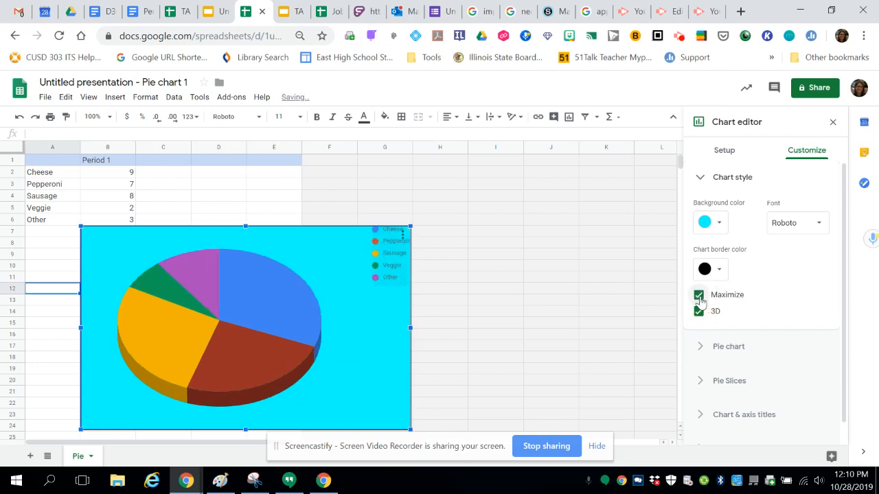
left_click(700, 298)
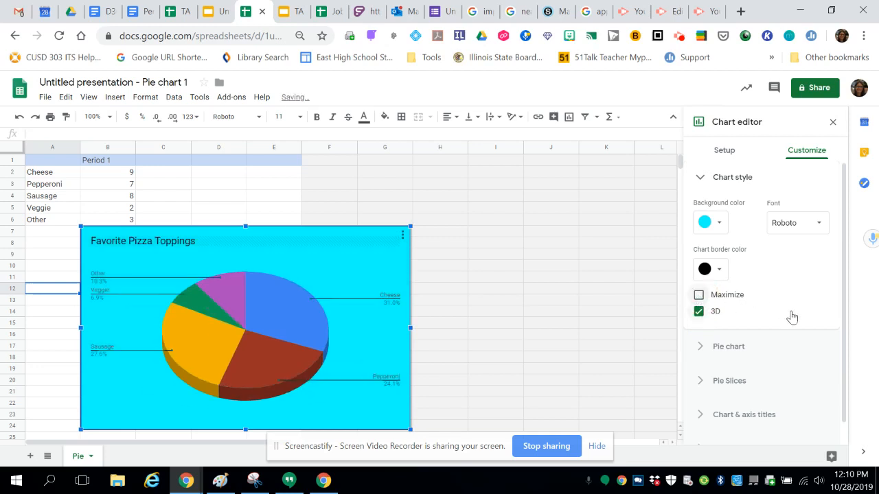
Step: Set the chart's font to Sans Serif
left_click(815, 230)
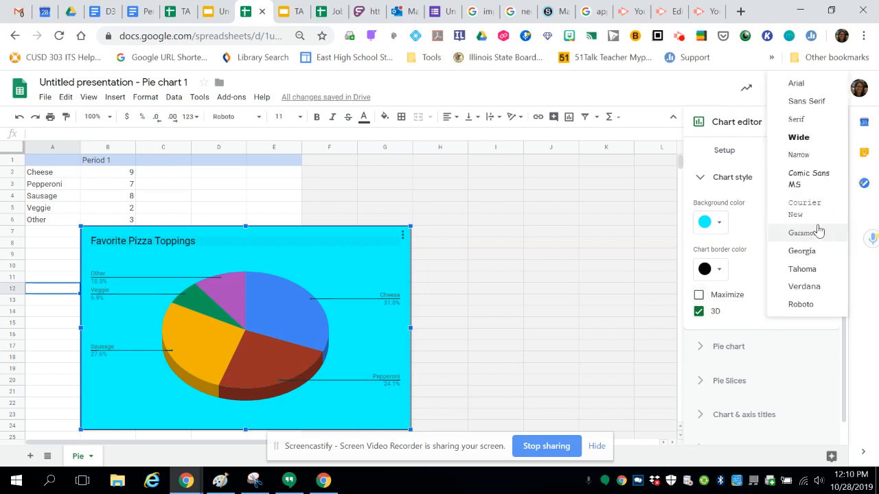
left_click(807, 101)
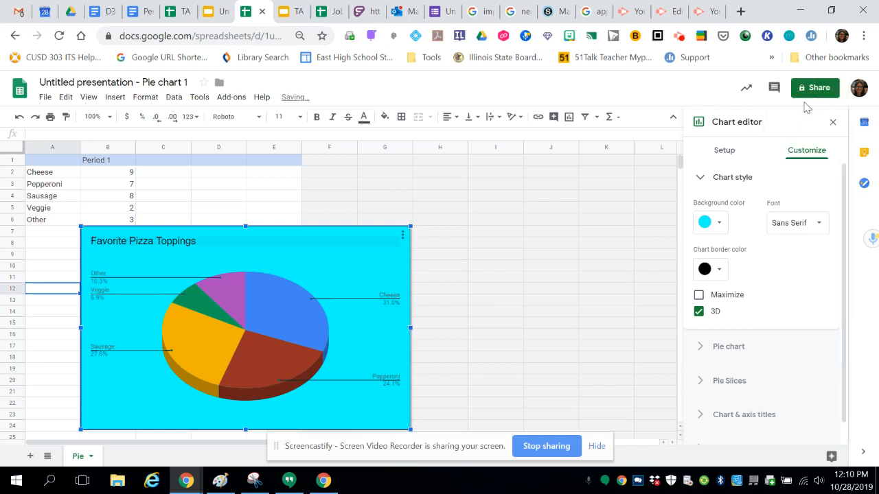
Step: Try Percentage and Label as the pie's slice labels, and set the slice label back to None
scroll(755, 303, "down", 1)
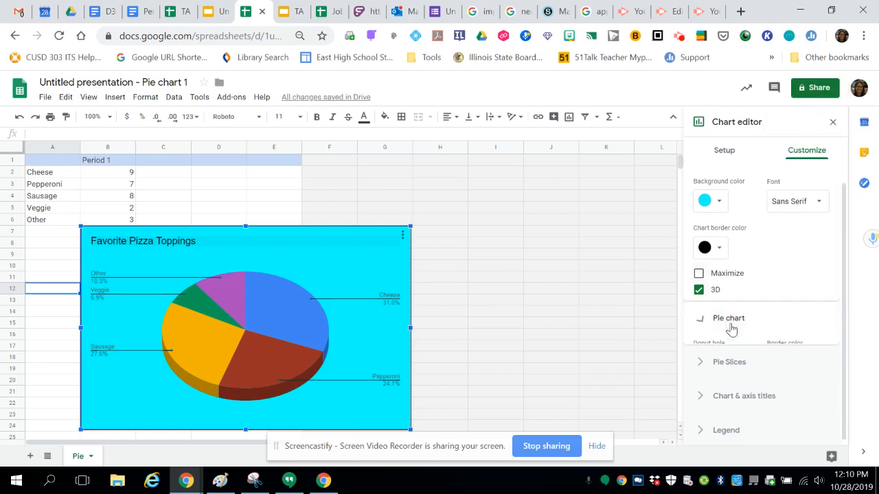
left_click(730, 318)
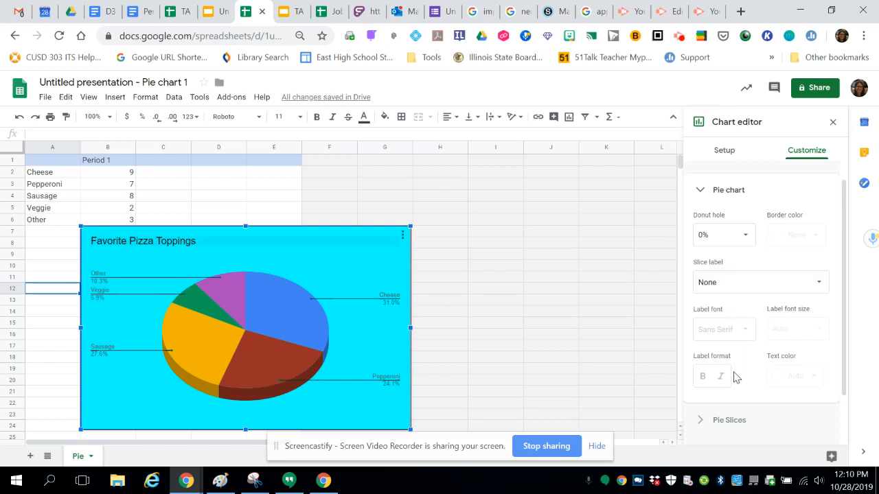
left_click(758, 284)
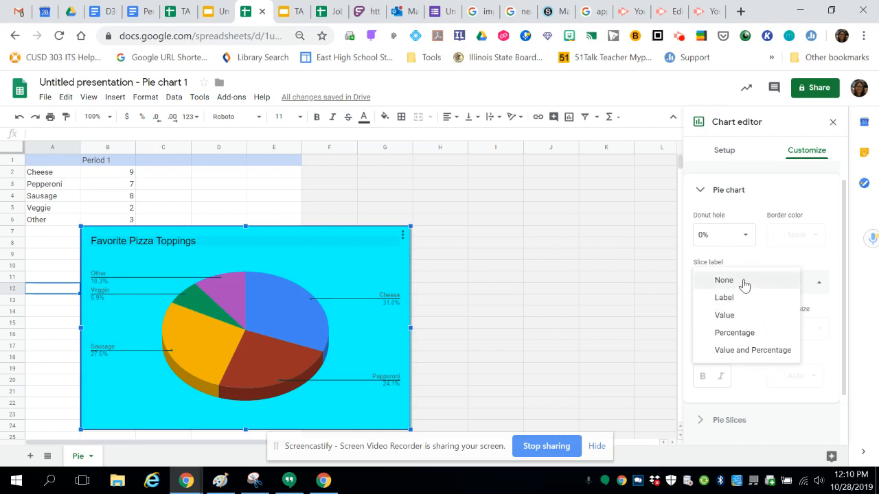
left_click(749, 334)
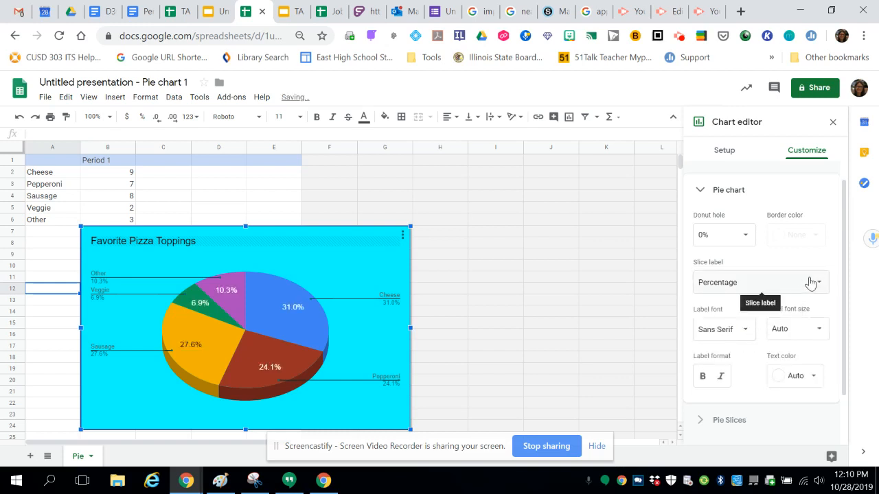
left_click(756, 282)
left_click(756, 247)
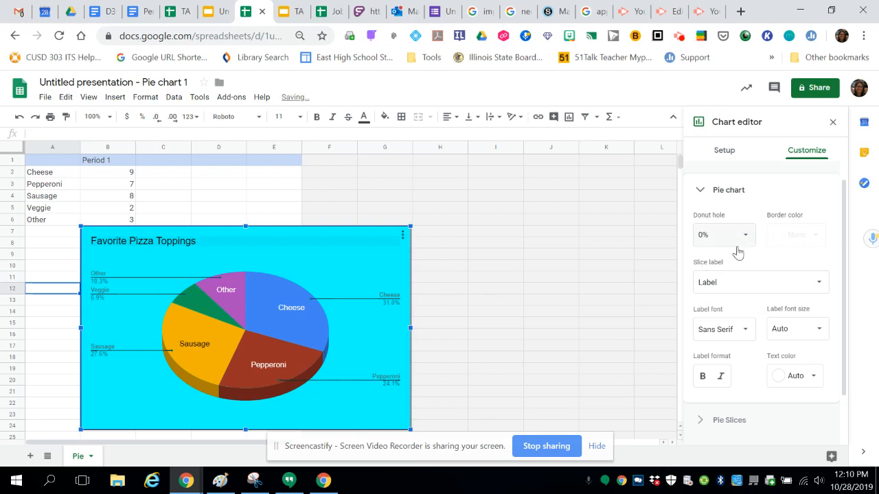
left_click(740, 245)
left_click(793, 288)
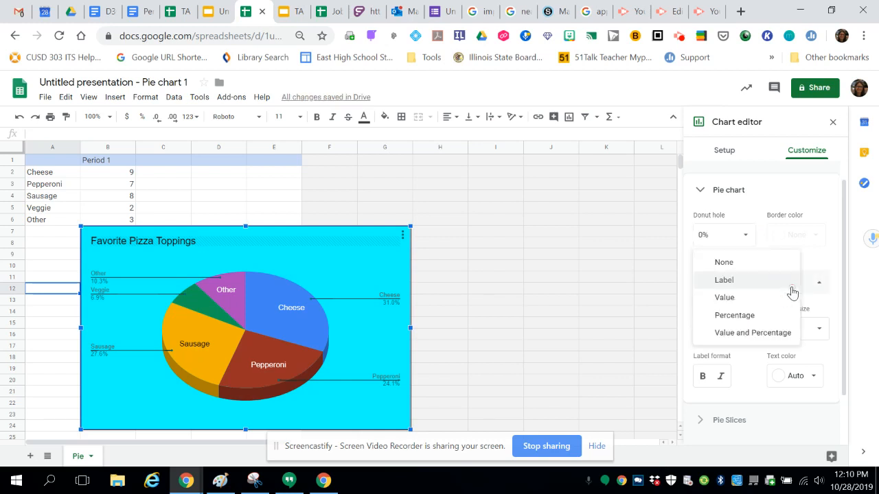
left_click(771, 267)
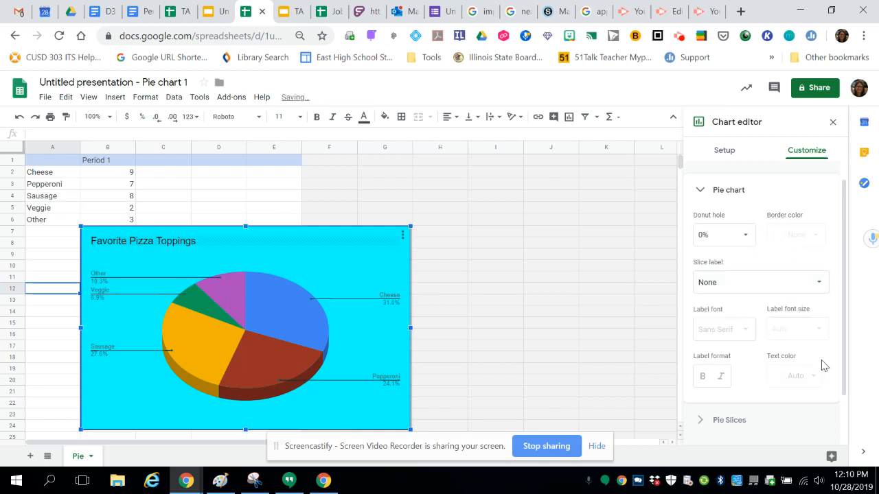
Step: Set the color of the Cheese pie slice to yellow
scroll(782, 347, "down", 2)
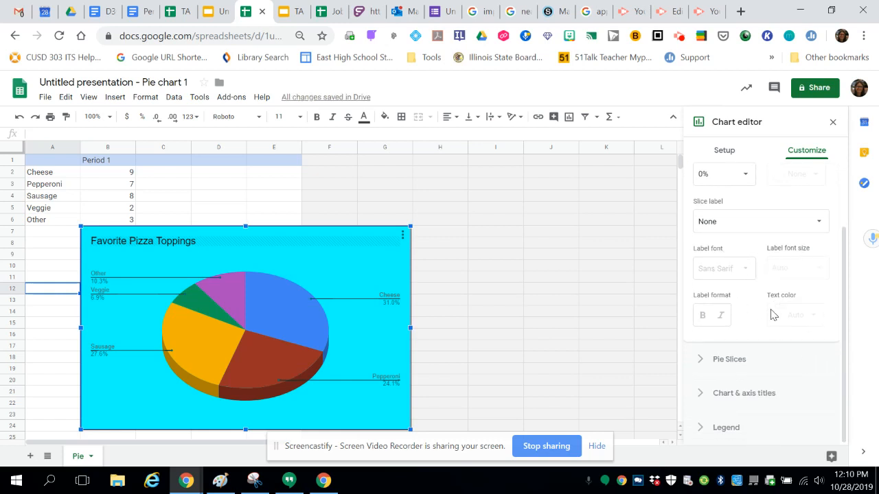
left_click(708, 364)
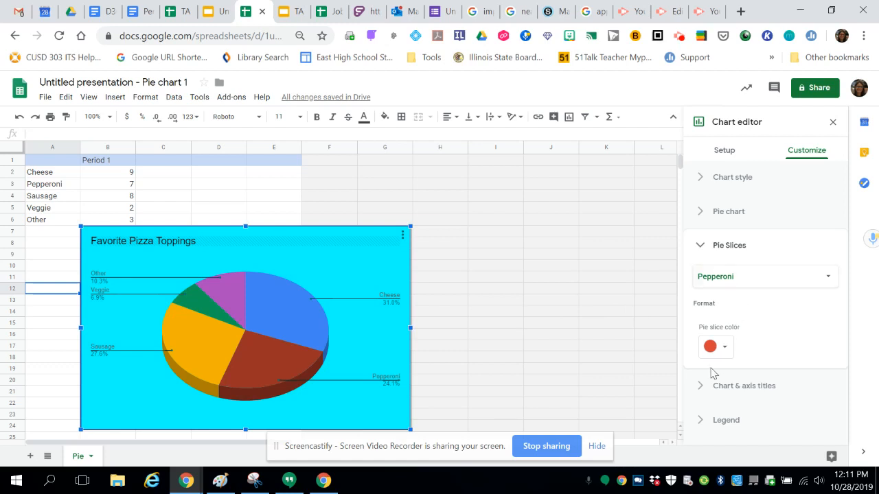
left_click(796, 283)
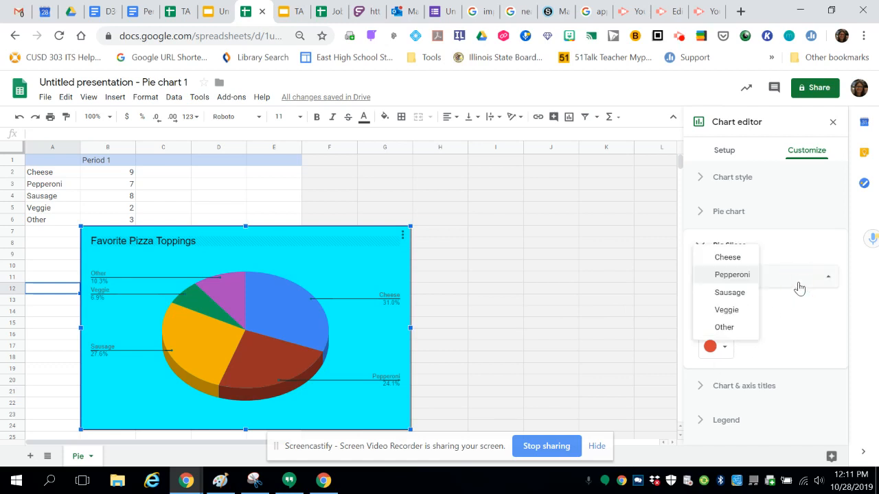
left_click(749, 265)
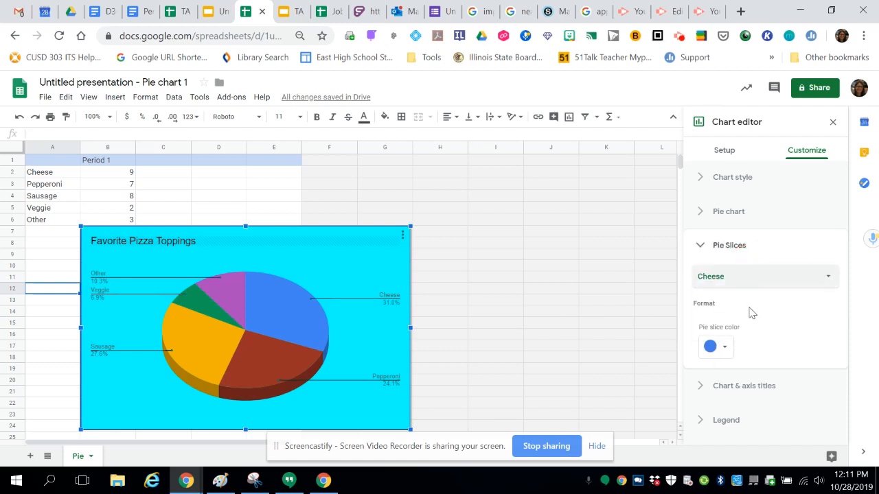
left_click(725, 357)
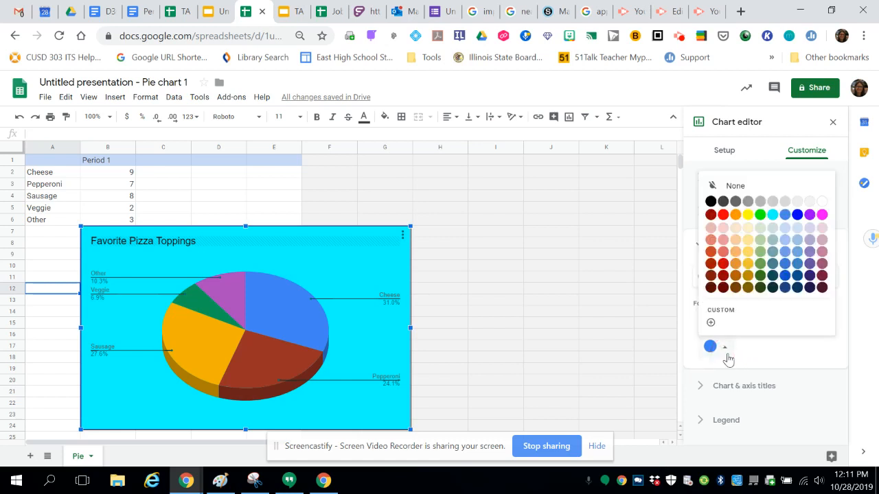
left_click(749, 215)
Step: Set the color of the Sausage pie slice to dark brown
left_click(803, 279)
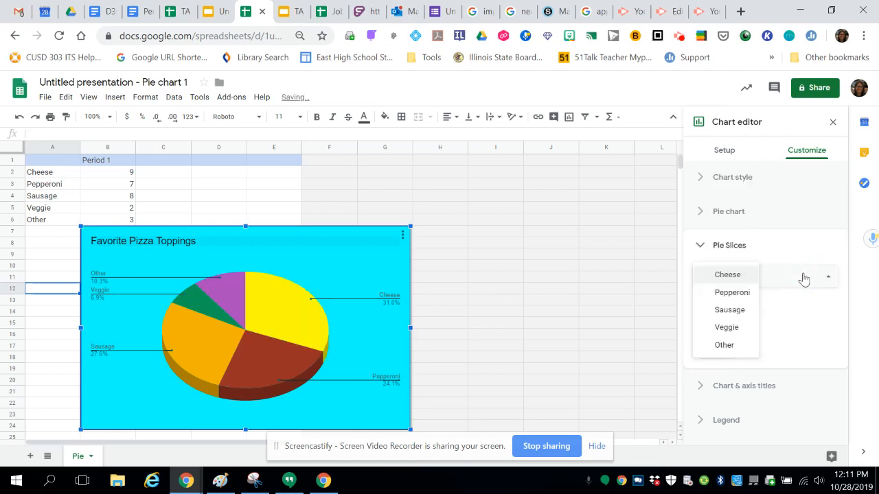
left_click(732, 316)
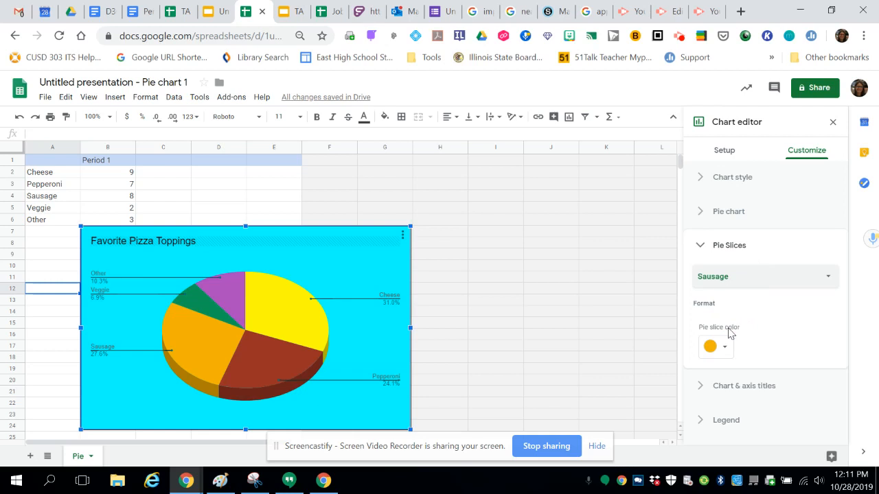
left_click(725, 345)
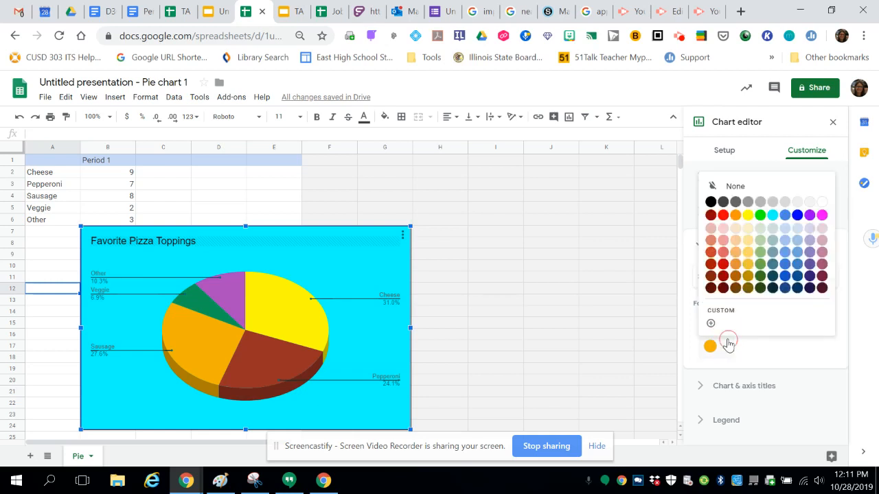
left_click(736, 287)
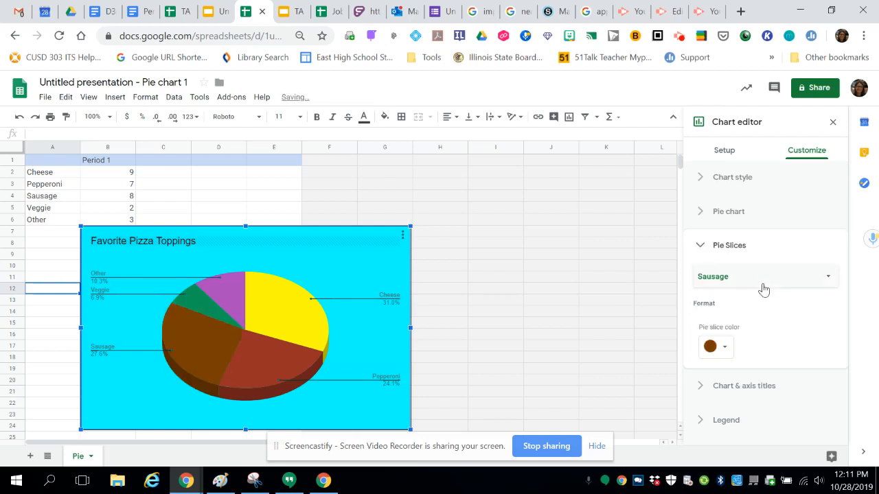
left_click(800, 279)
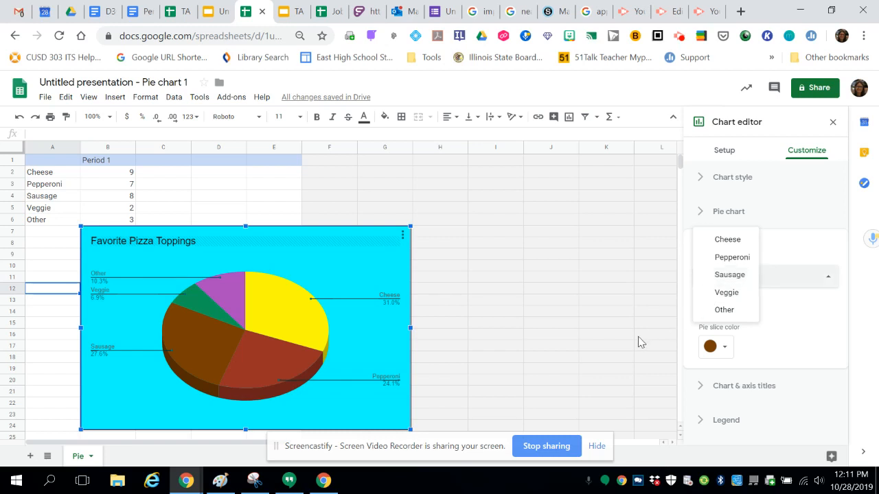
left_click(659, 333)
scroll(378, 257, "down", 4)
scroll(309, 251, "up", 3)
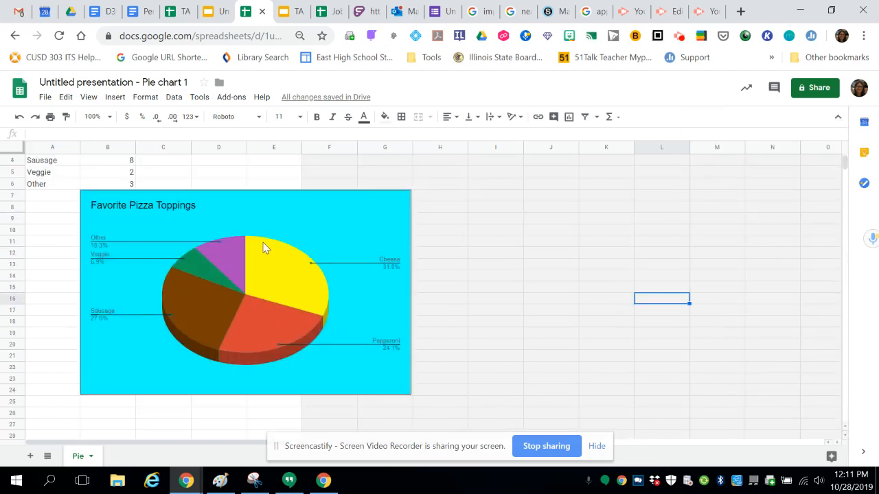
left_click(265, 304)
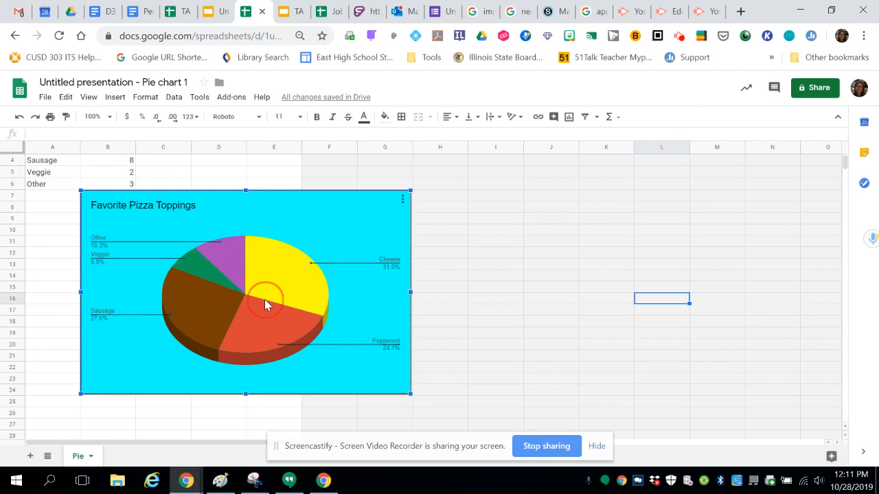
double_click(264, 299)
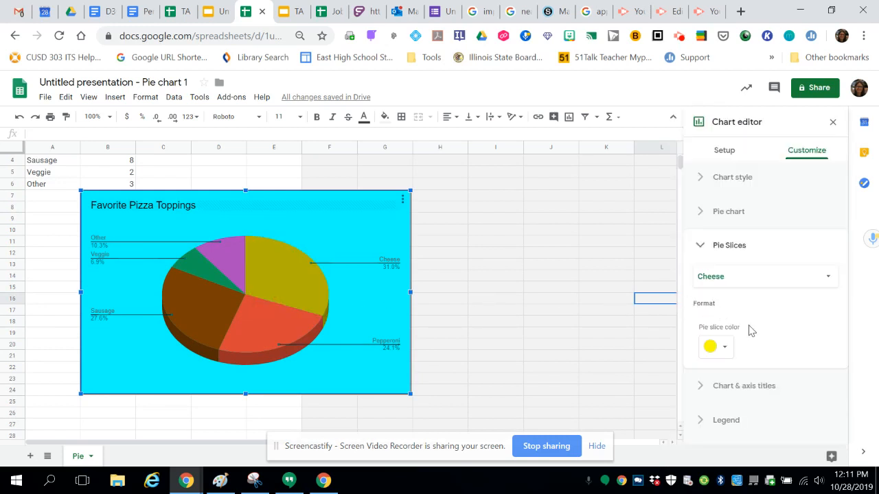
Step: Add the chart subtitle "Period 1" under the pie chart's title
left_click(702, 387)
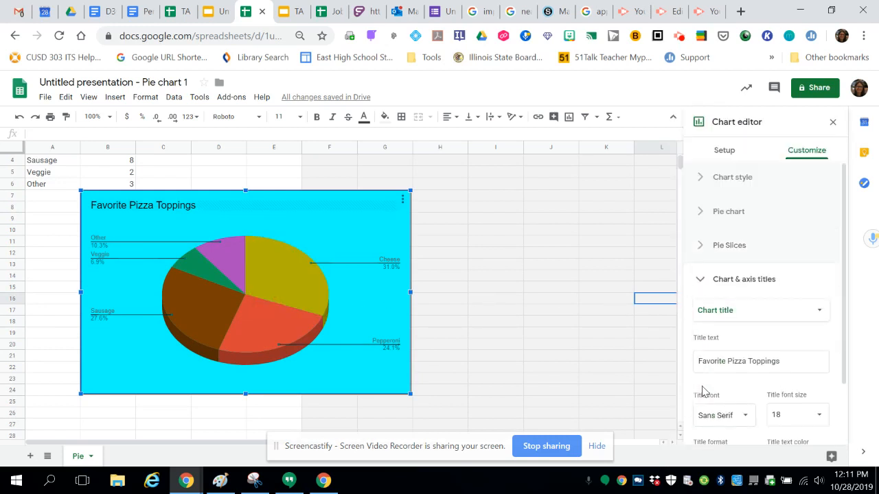
scroll(761, 332, "down", 2)
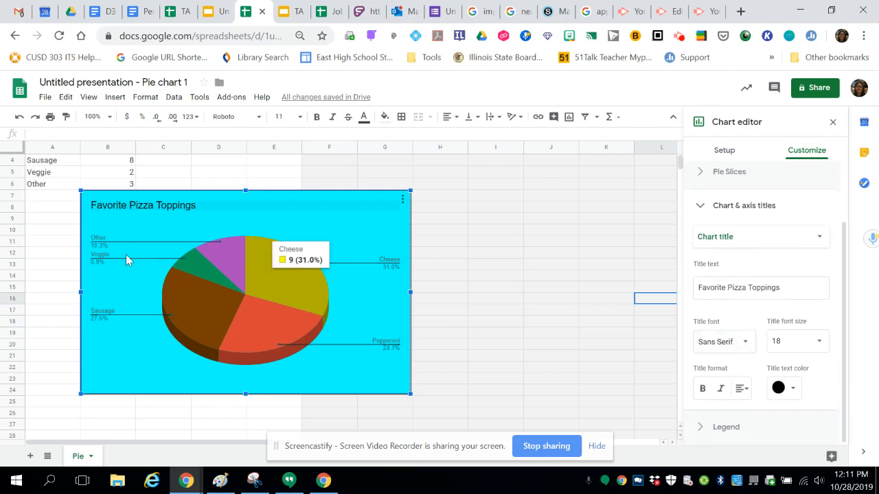
scroll(49, 224, "up", 1)
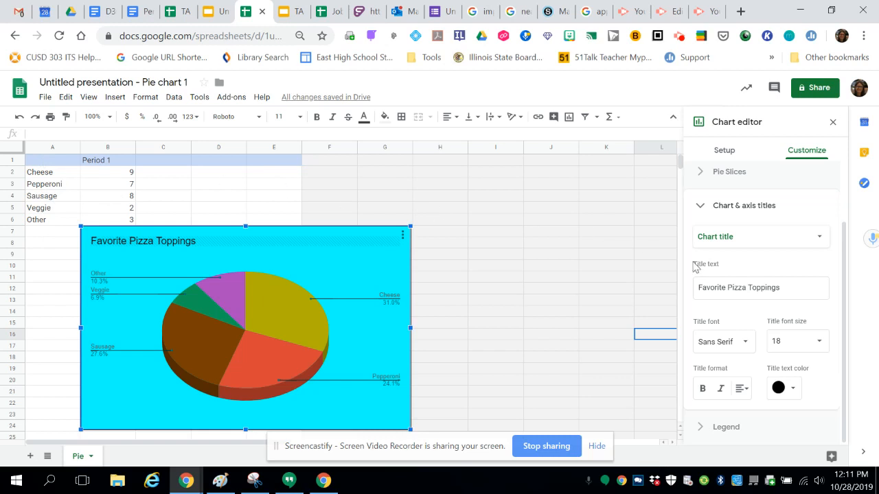
left_click(803, 237)
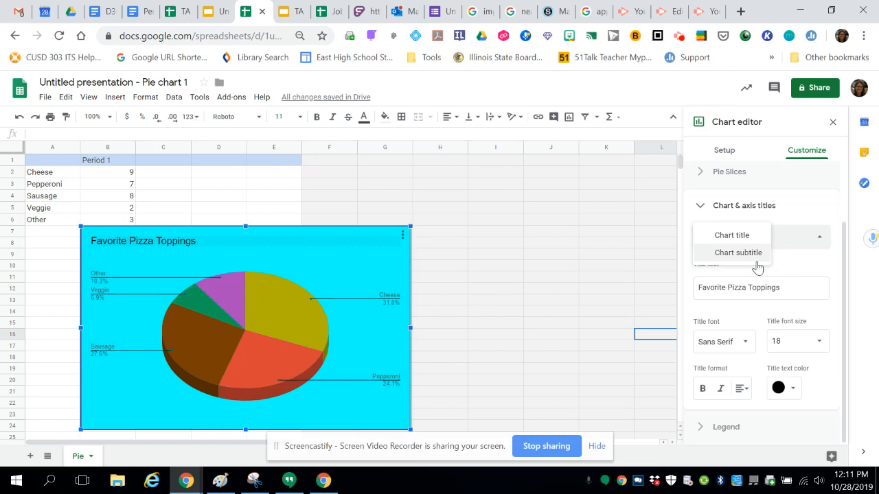
left_click(738, 253)
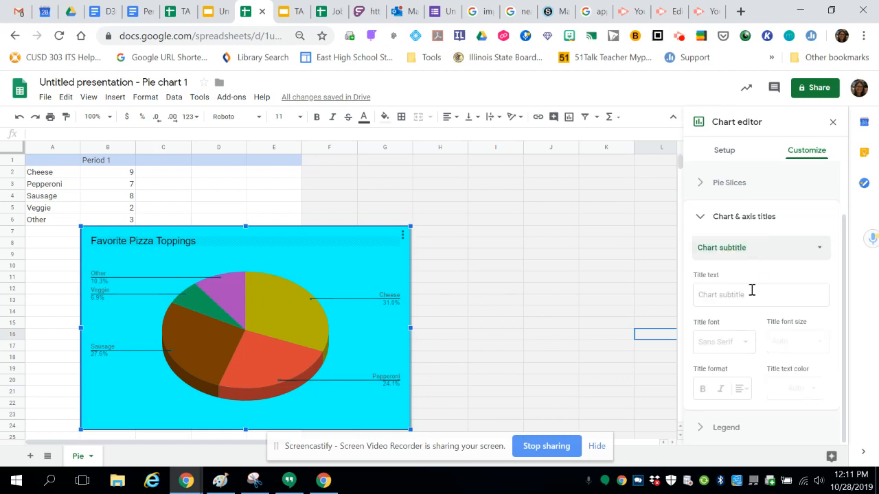
left_click(751, 295)
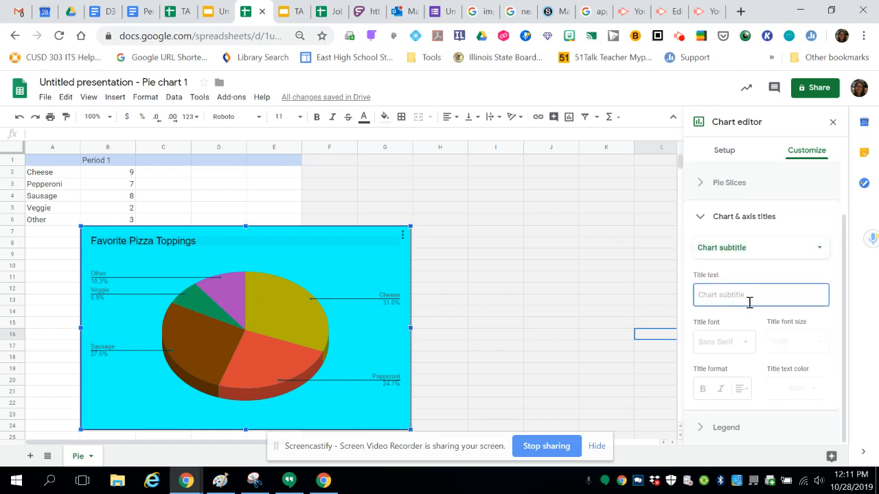
type("pER")
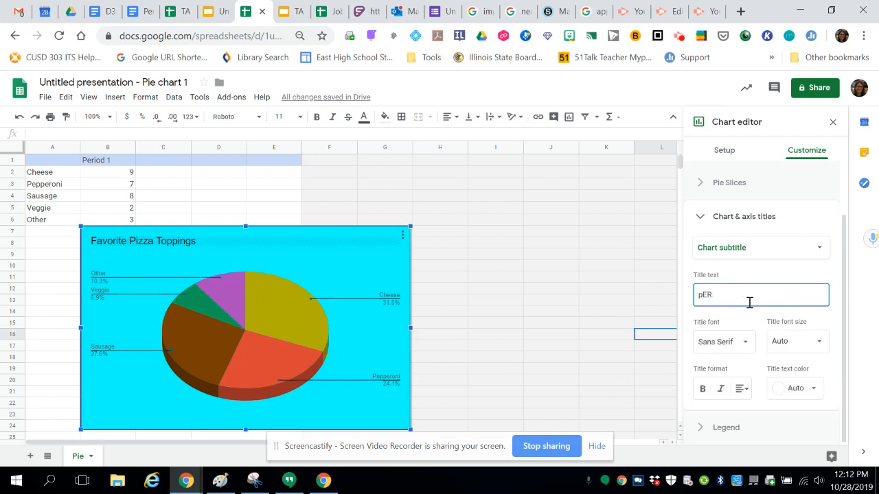
key("BackSpace")
key("BackSpace")
key("BackSpace")
type("Period 1")
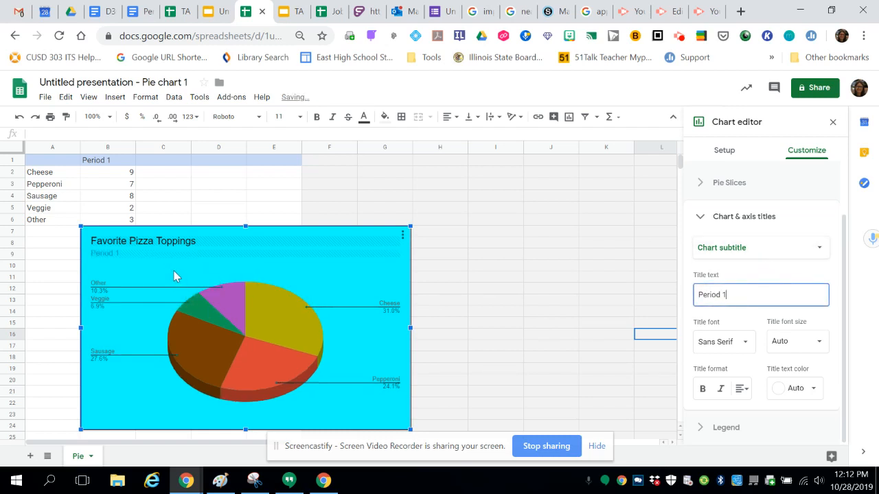
Step: Try Bottom and Top as the pie chart's legend position, and set the position back to Auto
left_click(730, 428)
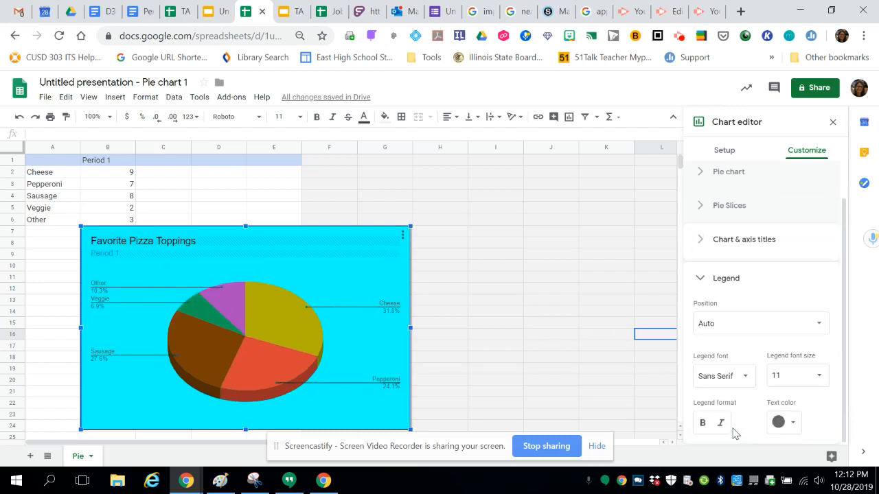
left_click(774, 327)
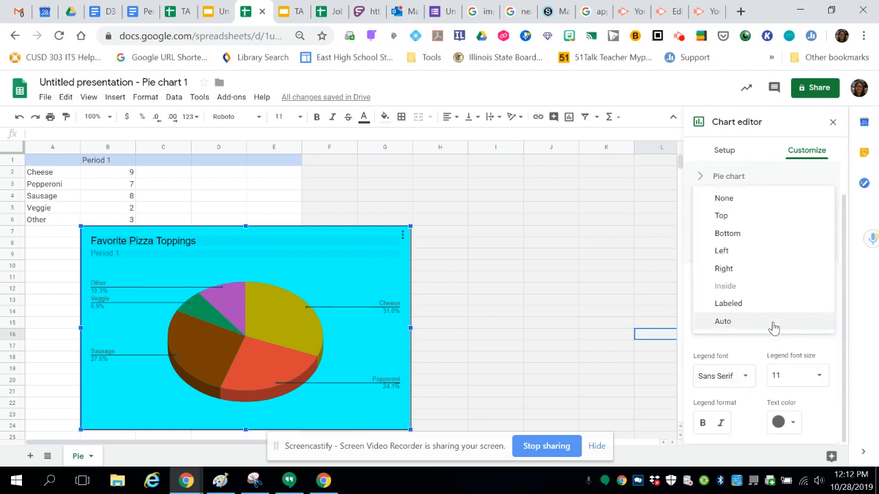
left_click(751, 235)
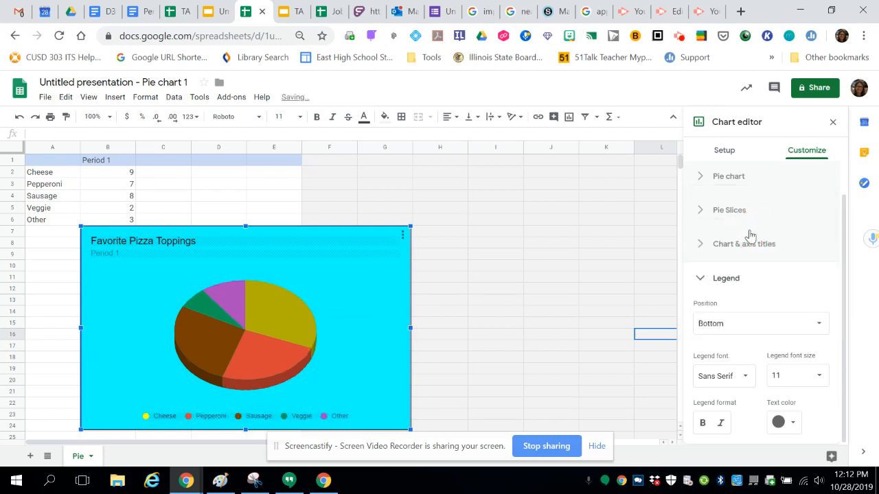
left_click(751, 328)
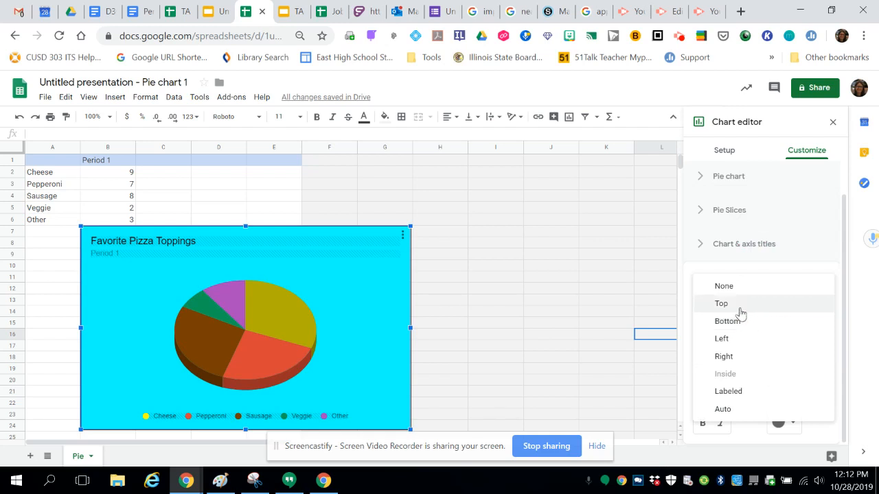
left_click(740, 309)
left_click(743, 328)
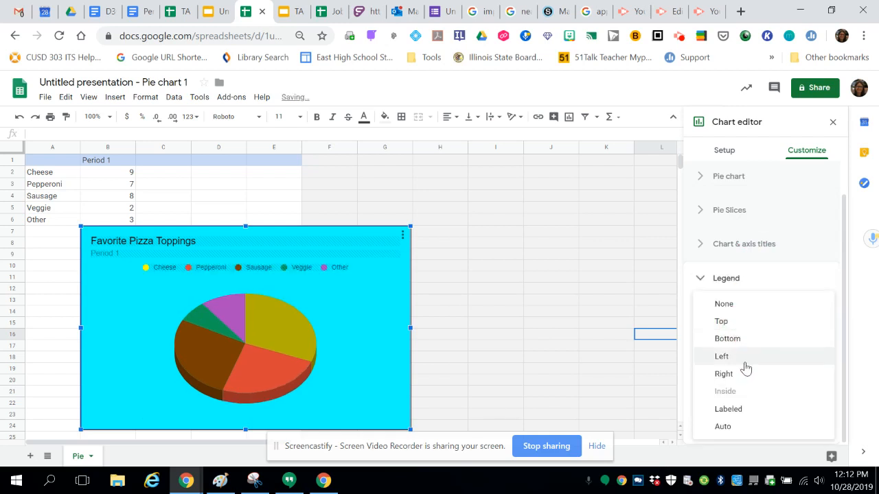
left_click(739, 427)
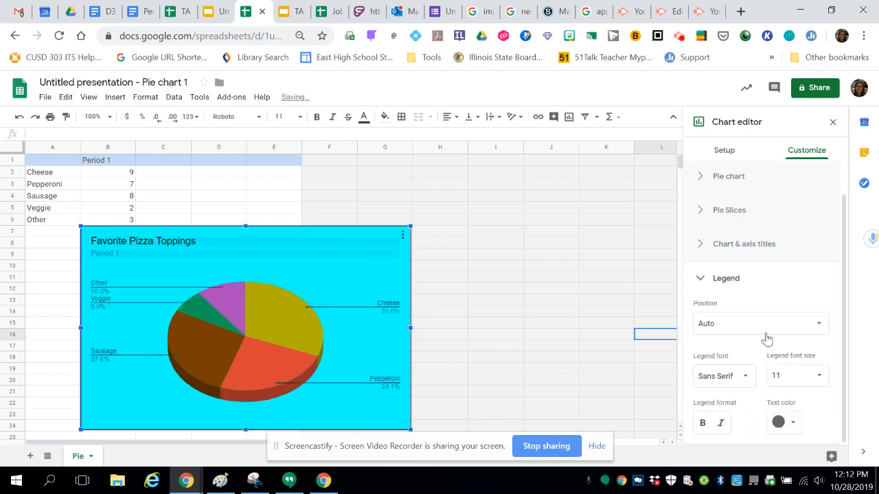
Step: Close the chart editor, return to the untitled presentation in Google Slides, and update the linked pie chart from its spreadsheet
left_click(833, 122)
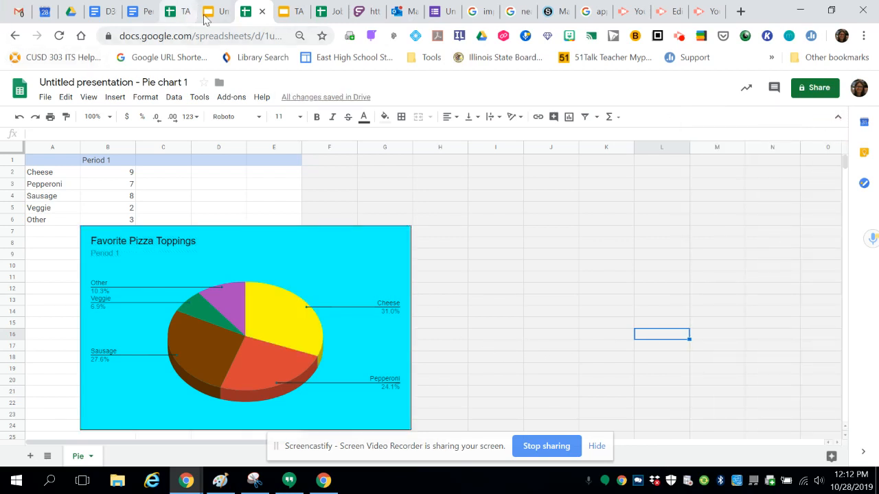
left_click(284, 13)
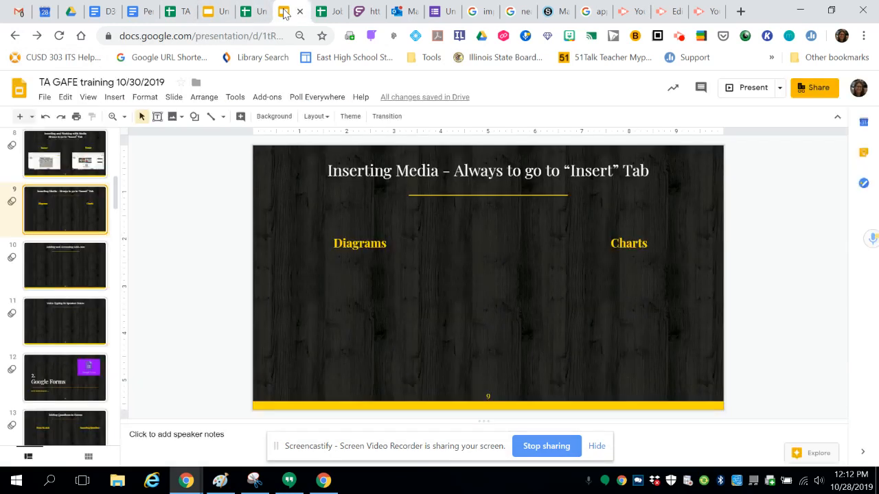
left_click(209, 11)
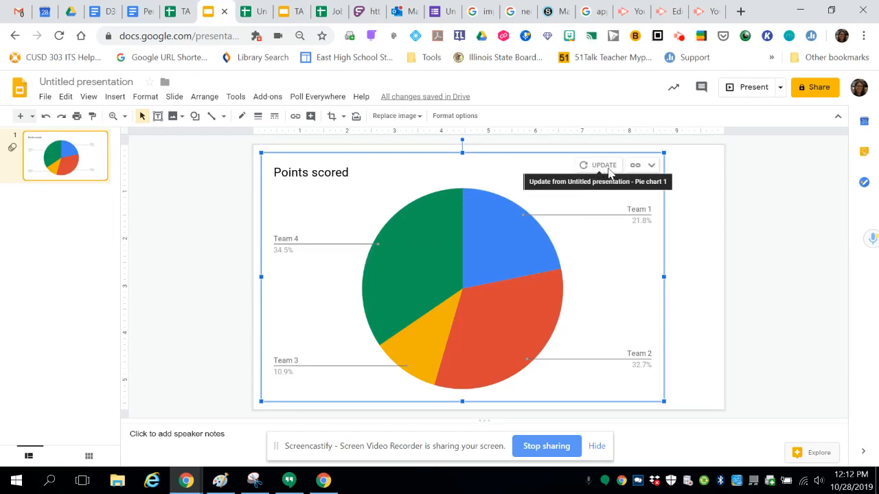
left_click(597, 171)
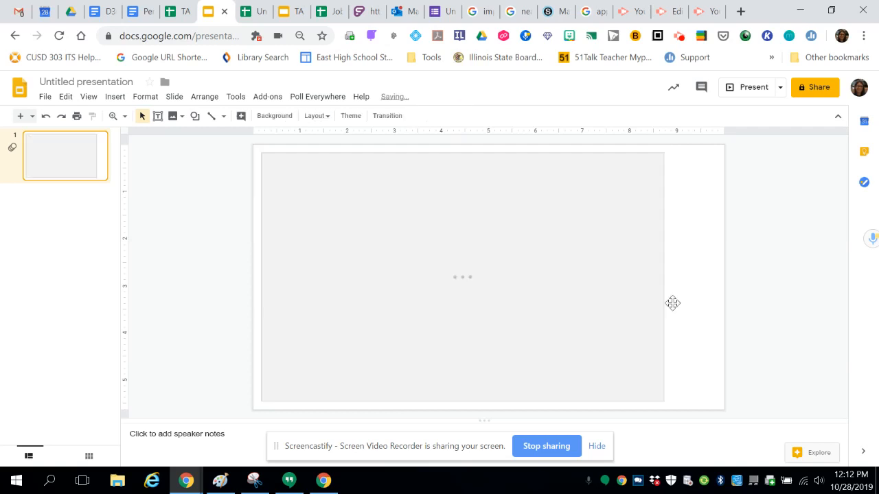